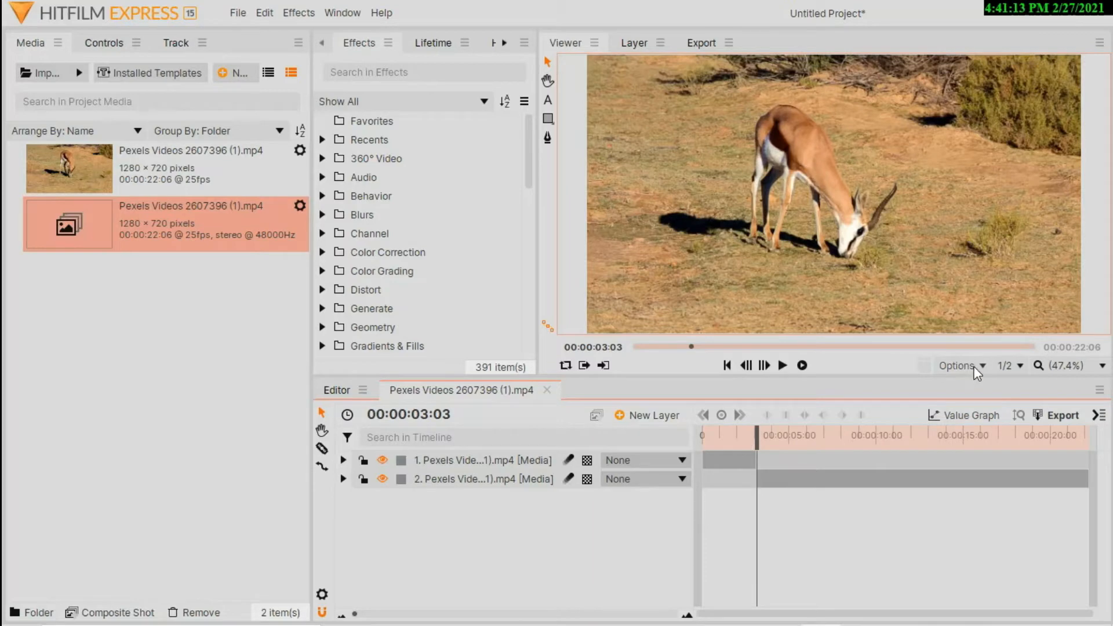
Step: Export the current frame at 00:00:03:03 as a PNG image named "goat 222" in the Downloads folder
click(977, 367)
click(948, 513)
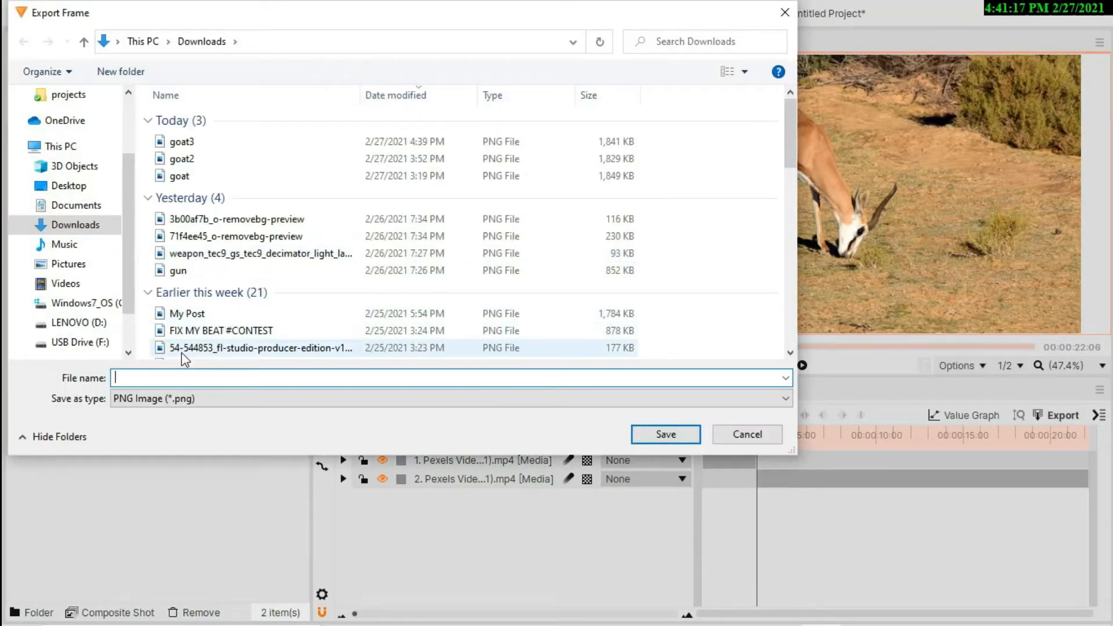
text(goat)
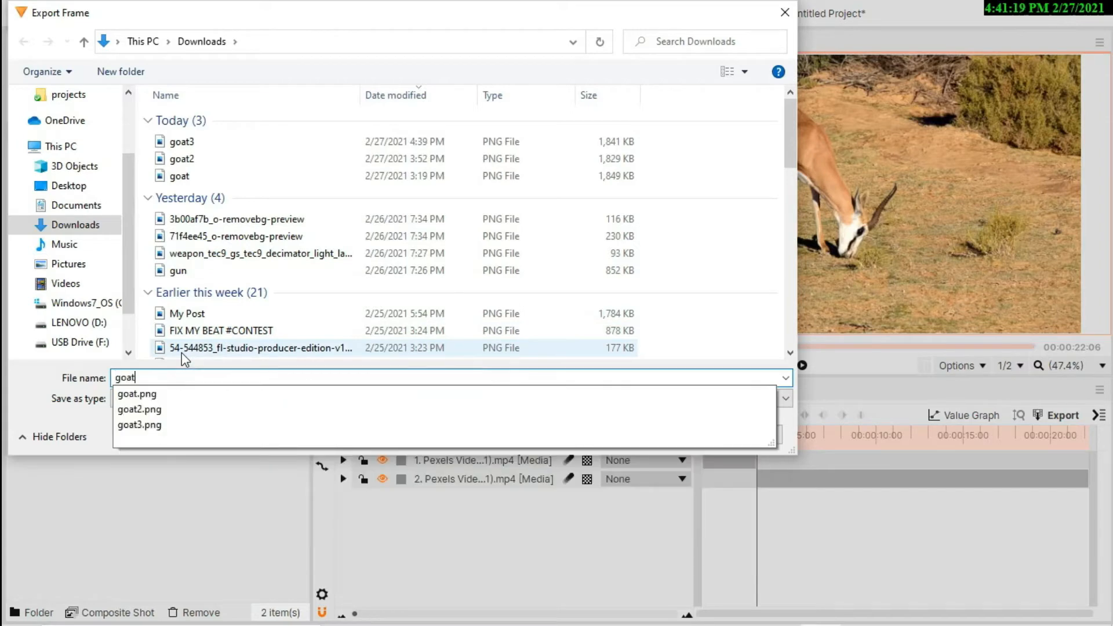
text( 222)
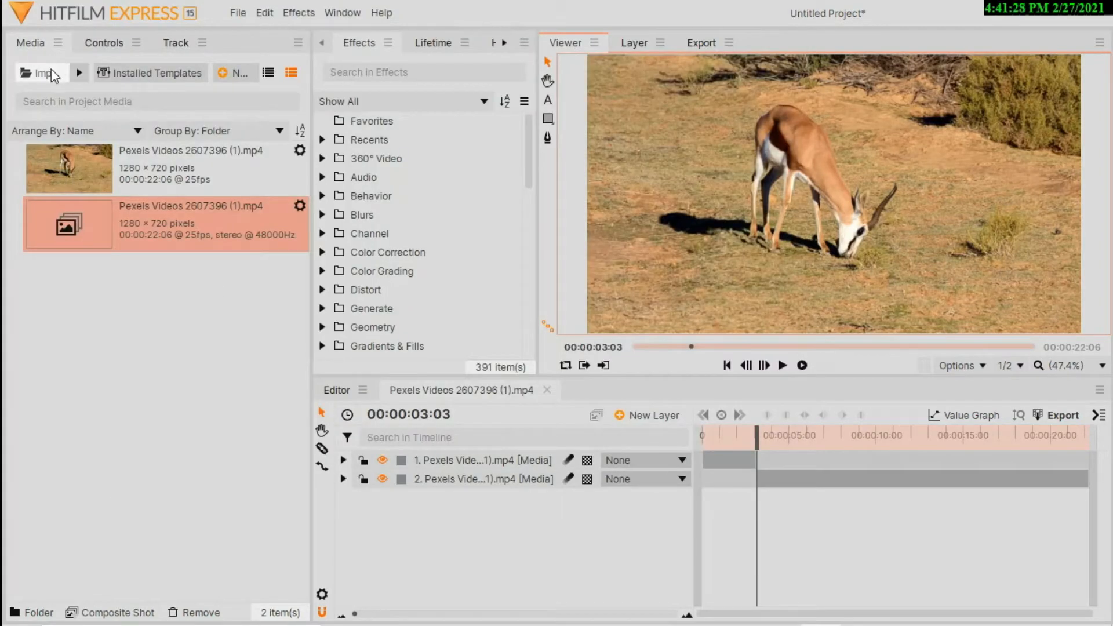
Step: Import goat 222.png and place it as a freeze frame between the two video clips, ending at 00:00:06:23
click(51, 70)
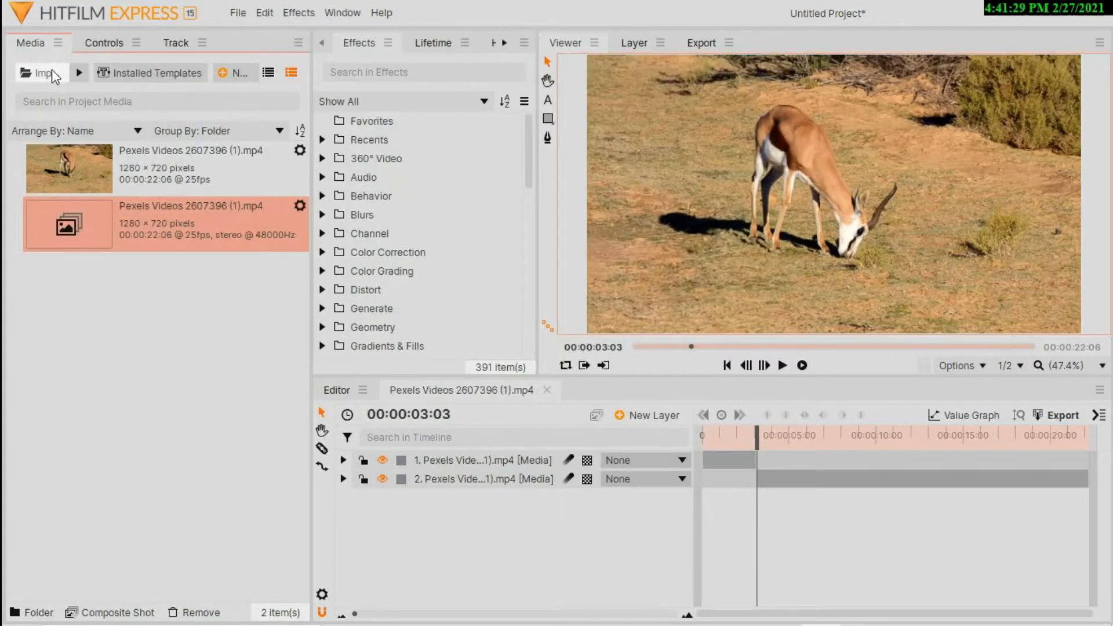
double_click(202, 146)
drag(152, 168, 829, 446)
drag(1085, 457, 863, 501)
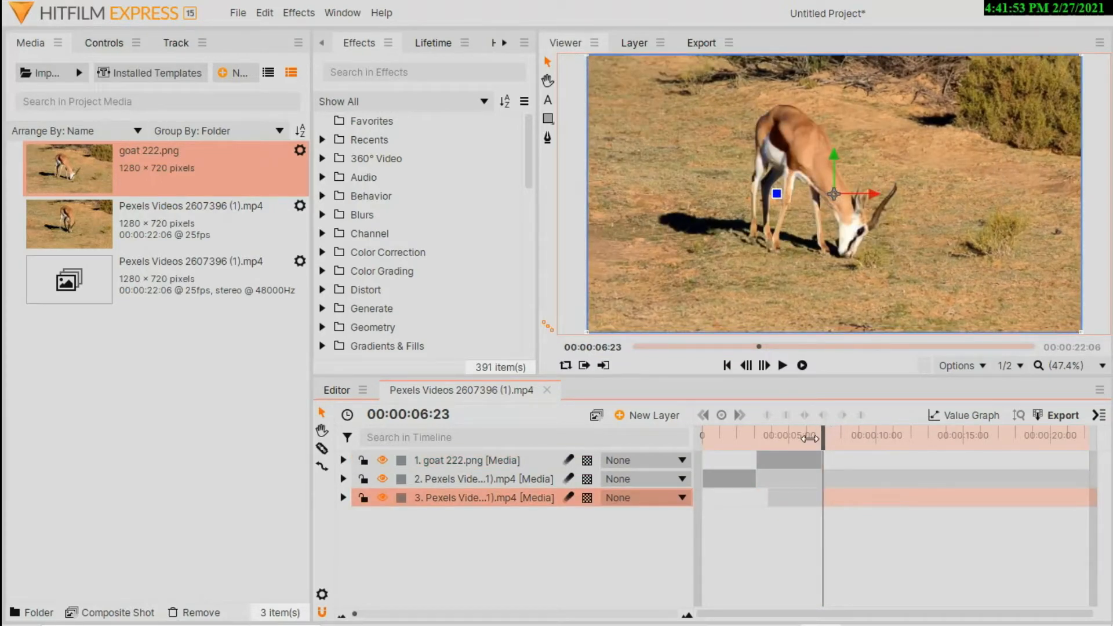
Step: Convert the goat 222.png layer into a composite shot, taking its properties from the selected layer
drag(810, 438, 766, 438)
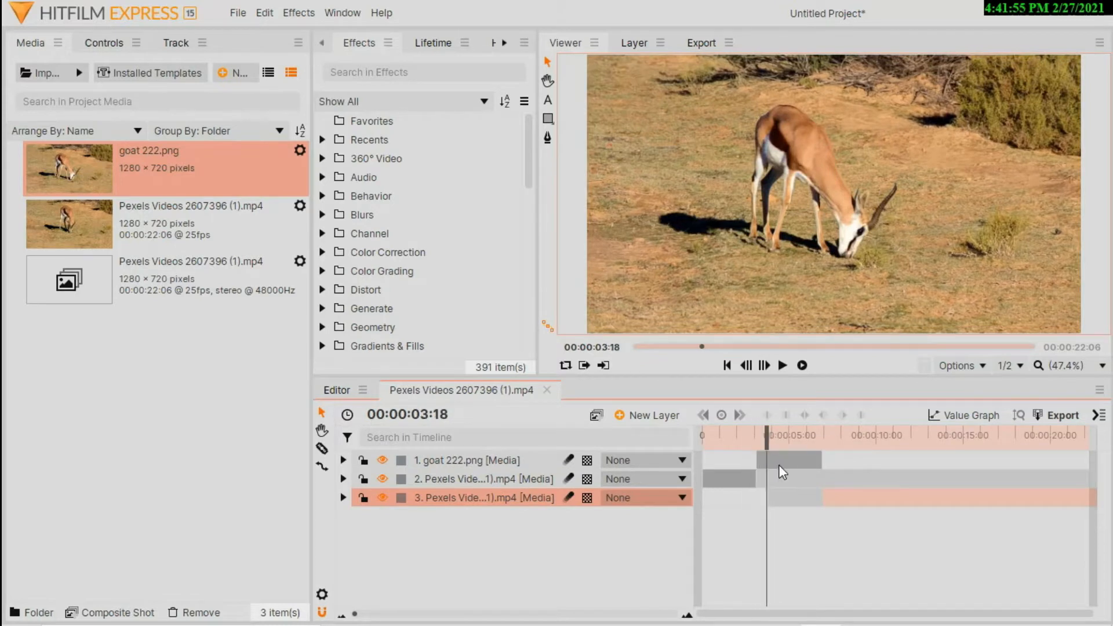
click(779, 464)
right_click(527, 456)
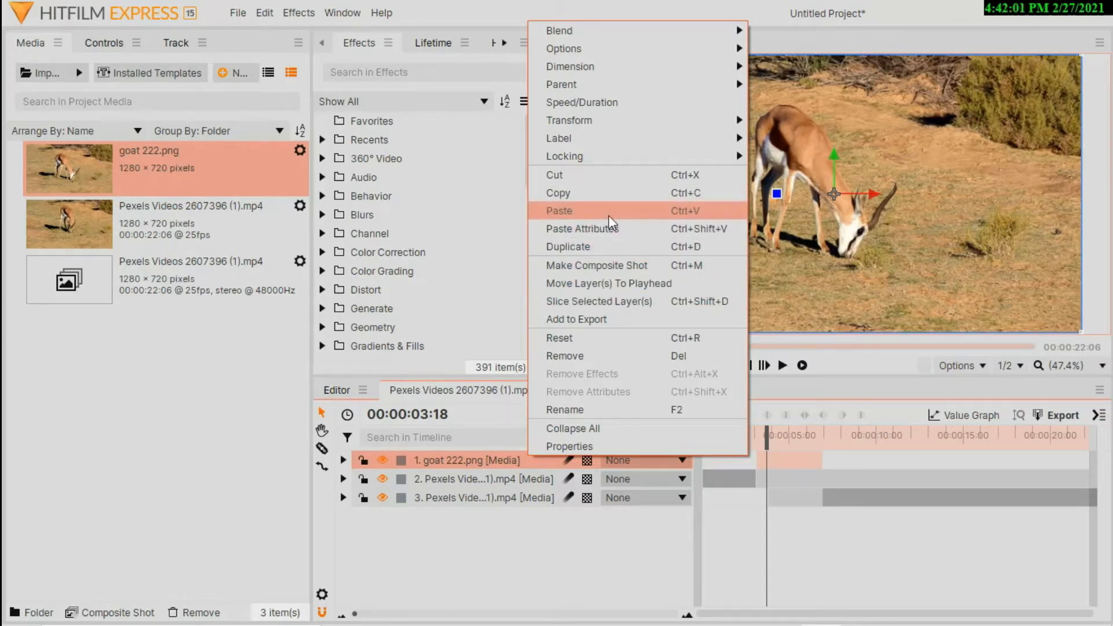
click(625, 265)
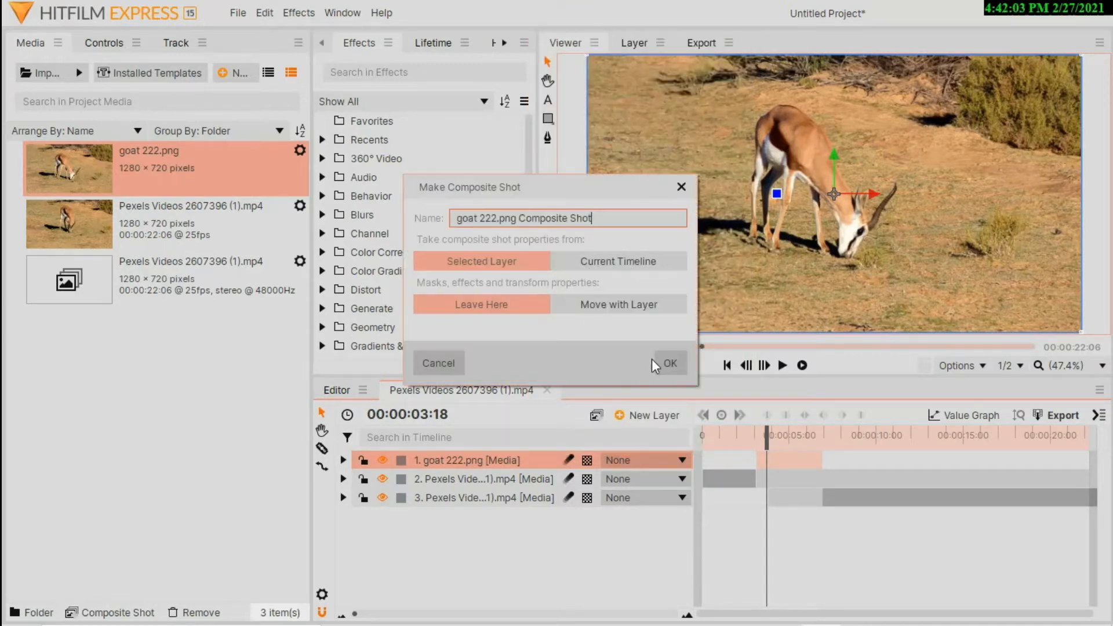
click(672, 368)
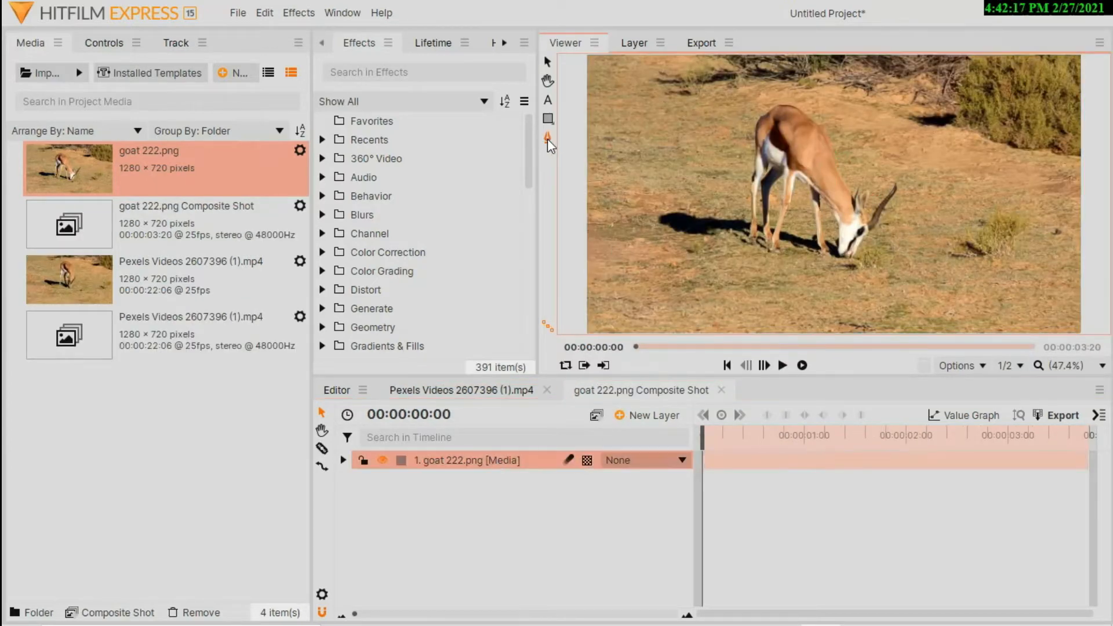
Step: With the Pen tool at 100% zoom, begin a mask at the antelope's neck and trace its head and horn
click(1055, 366)
click(1056, 203)
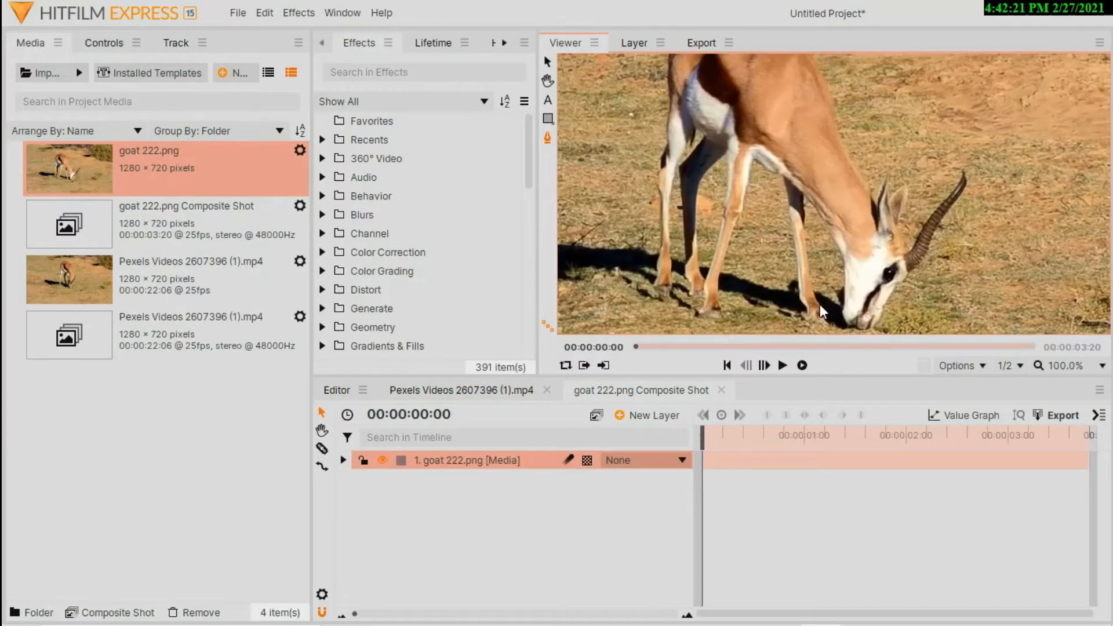
click(828, 232)
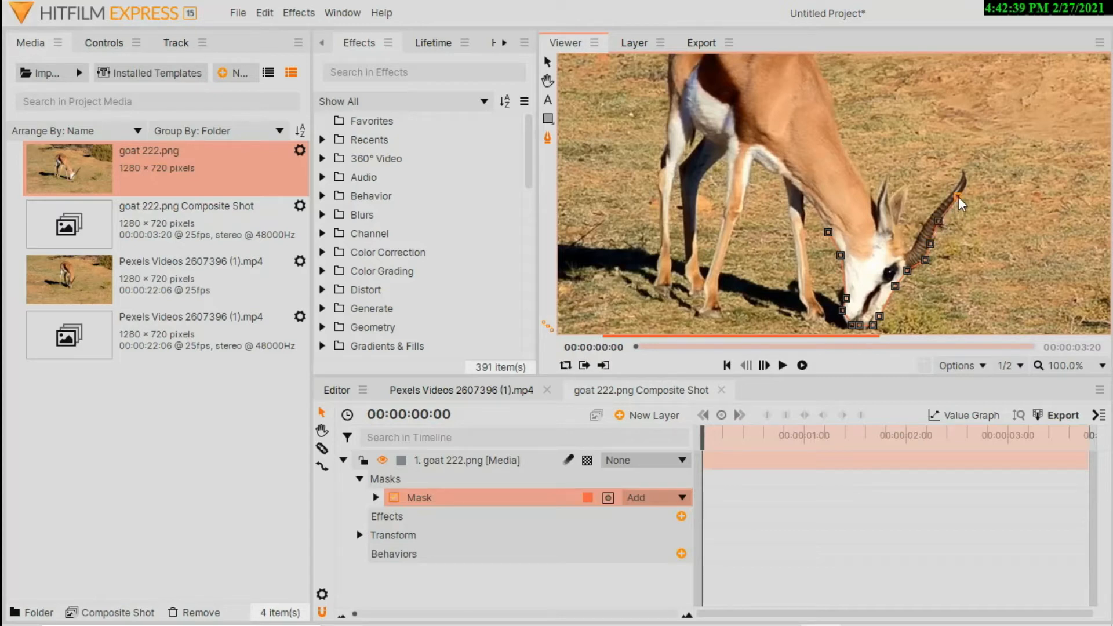
click(962, 176)
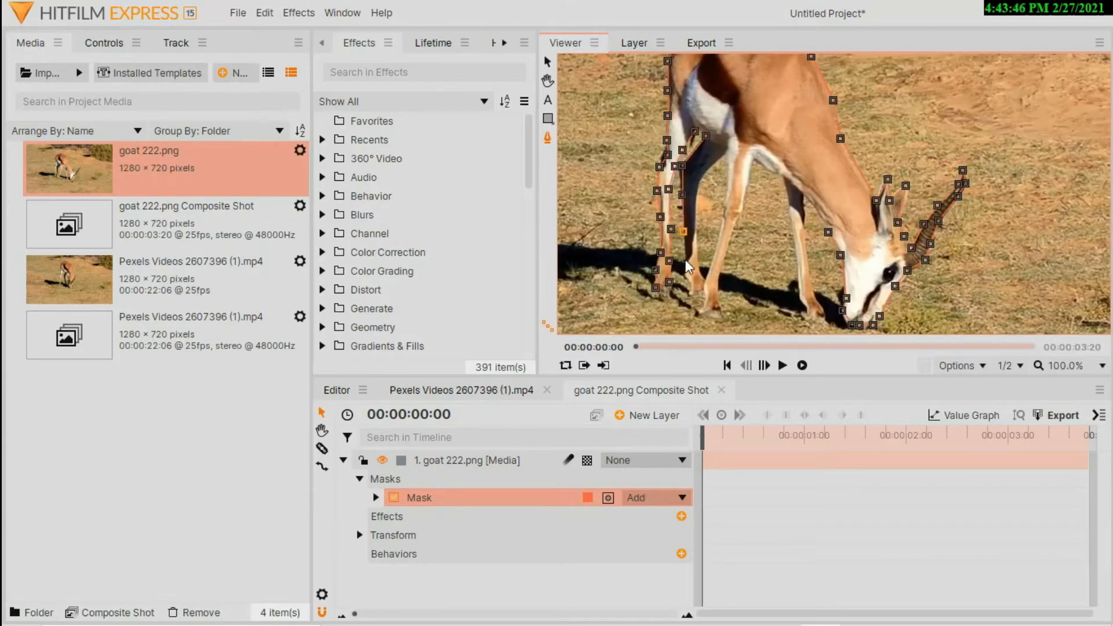
Step: Continue the mask outline around the antelope's hind legs, along its belly and down the front leg
click(685, 258)
click(693, 295)
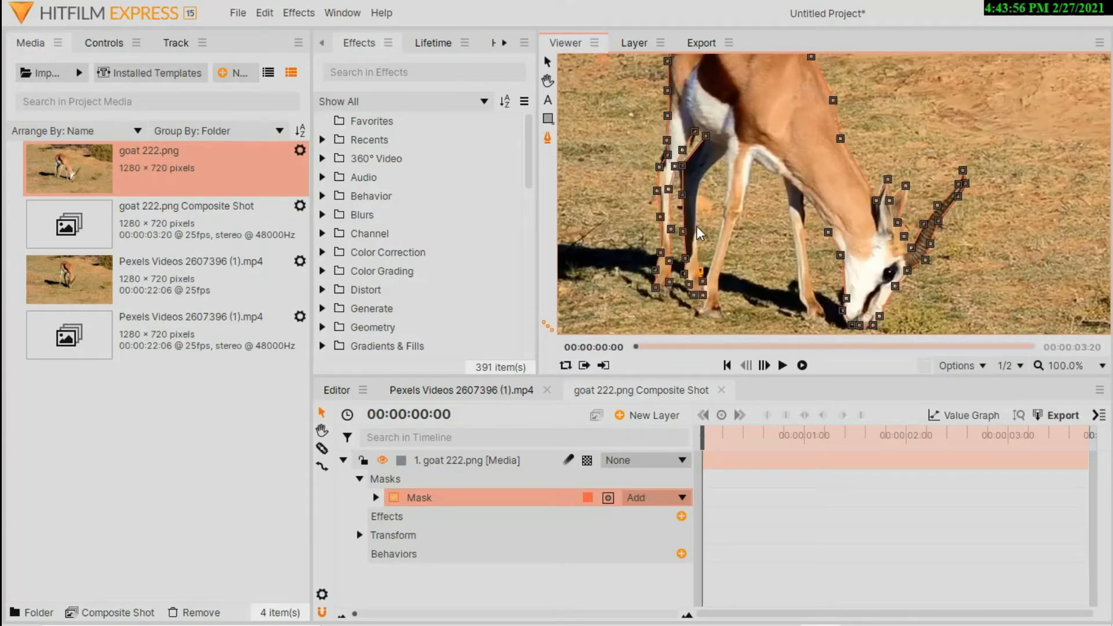
click(696, 184)
click(729, 147)
click(706, 313)
click(721, 305)
click(750, 161)
click(805, 308)
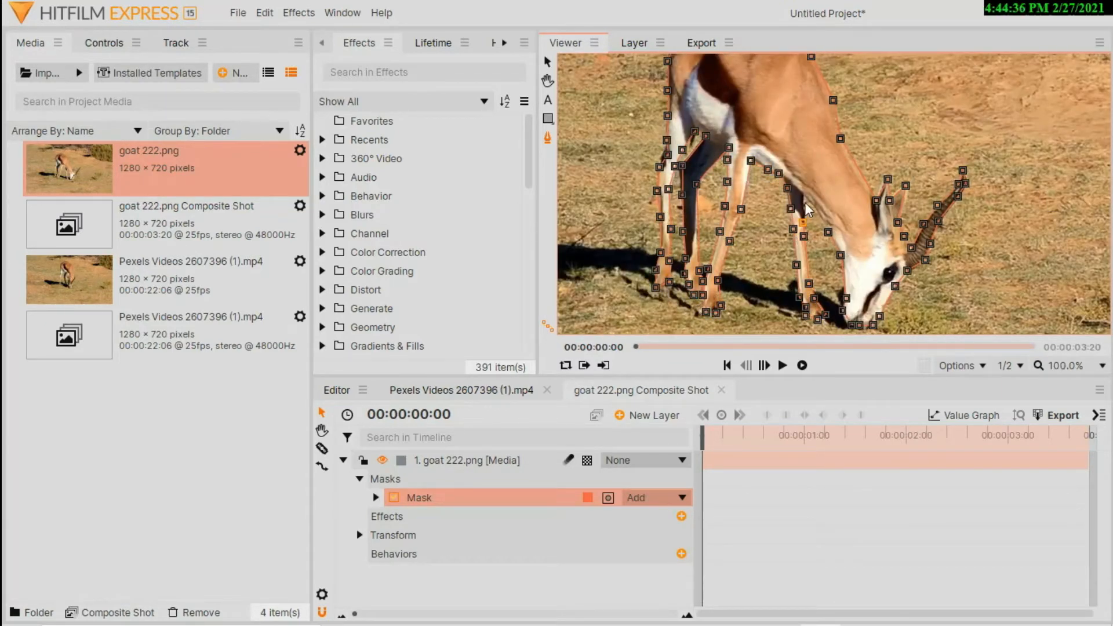
Step: Trace back up the front leg, close the mask at its starting point on the neck, and fit the frame in view
click(804, 203)
click(804, 192)
click(820, 213)
click(828, 232)
click(1081, 365)
click(1070, 347)
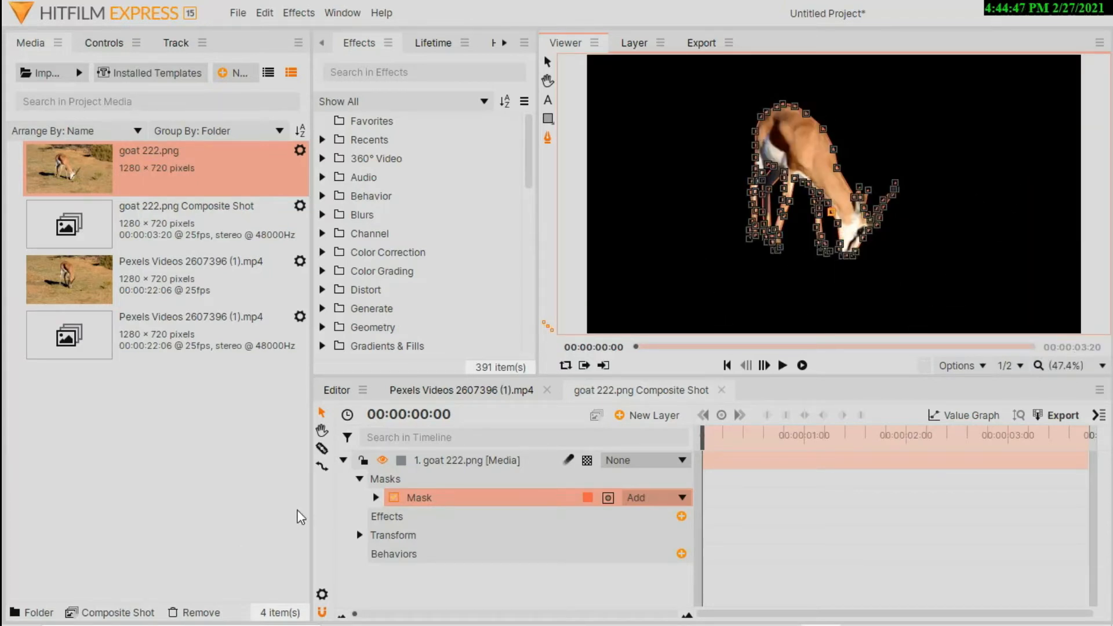
Step: Duplicate the masked goat 222.png layer and invert the mask on the lower copy
click(344, 460)
click(453, 463)
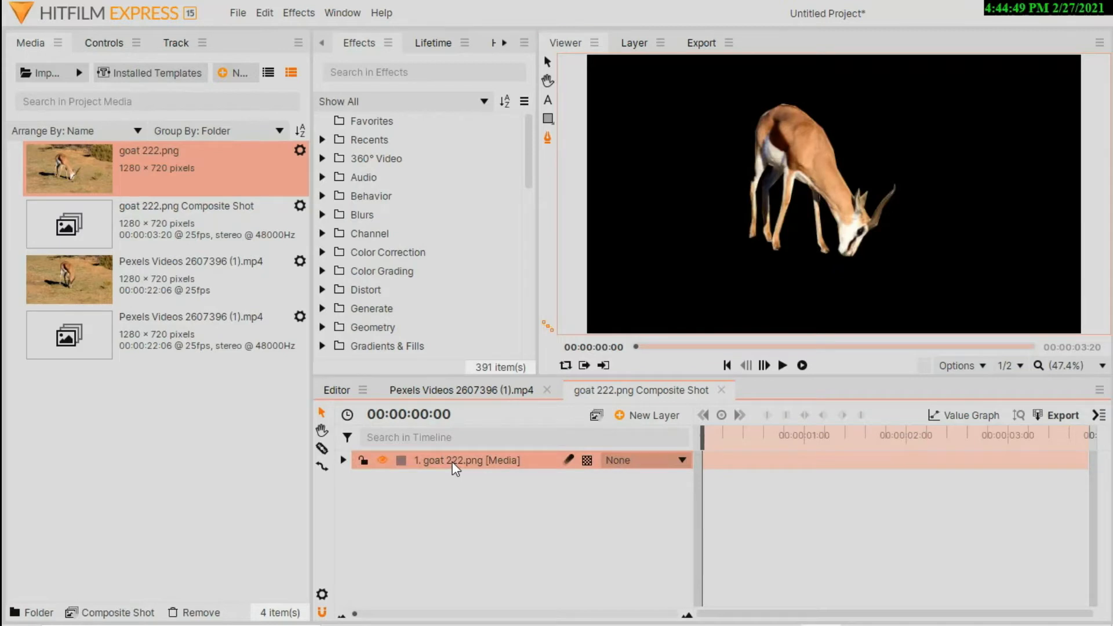
key(ctrl+d)
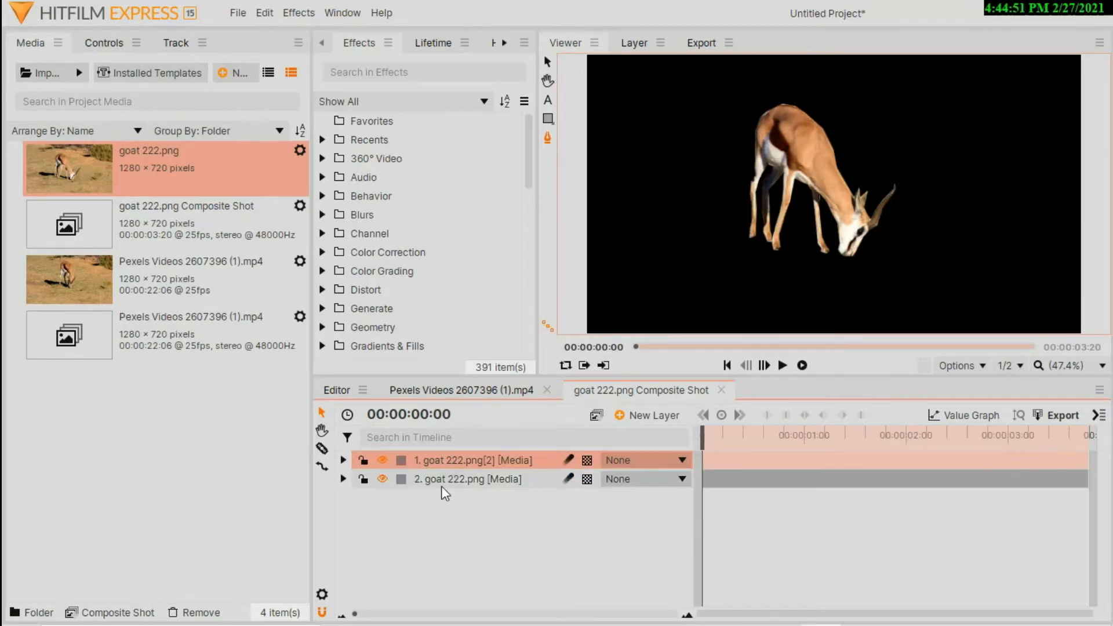
click(445, 483)
click(114, 52)
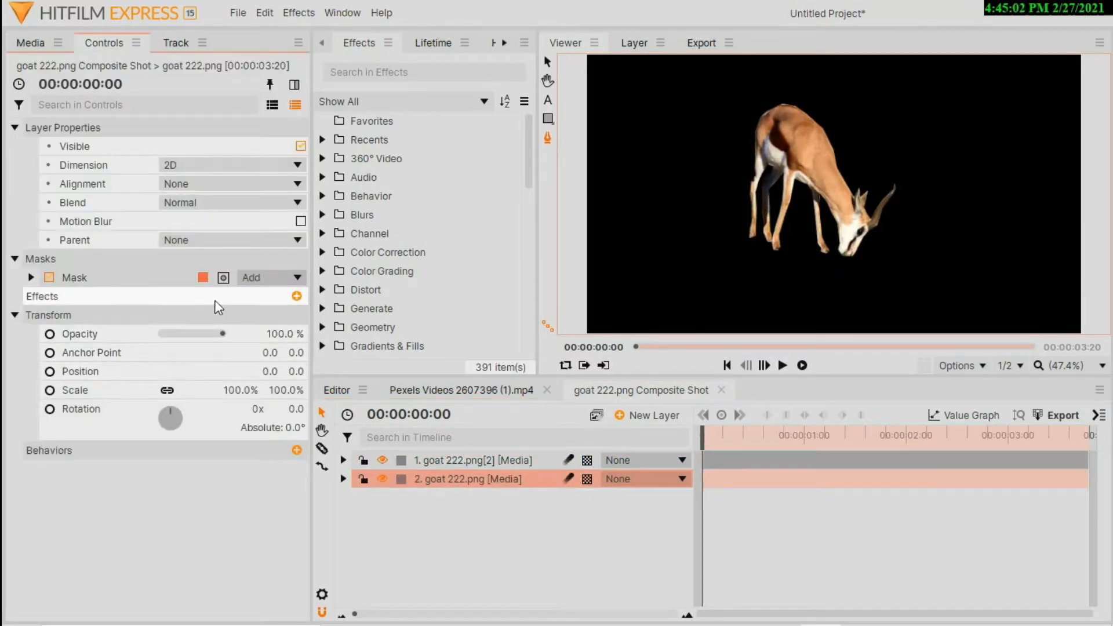
click(223, 278)
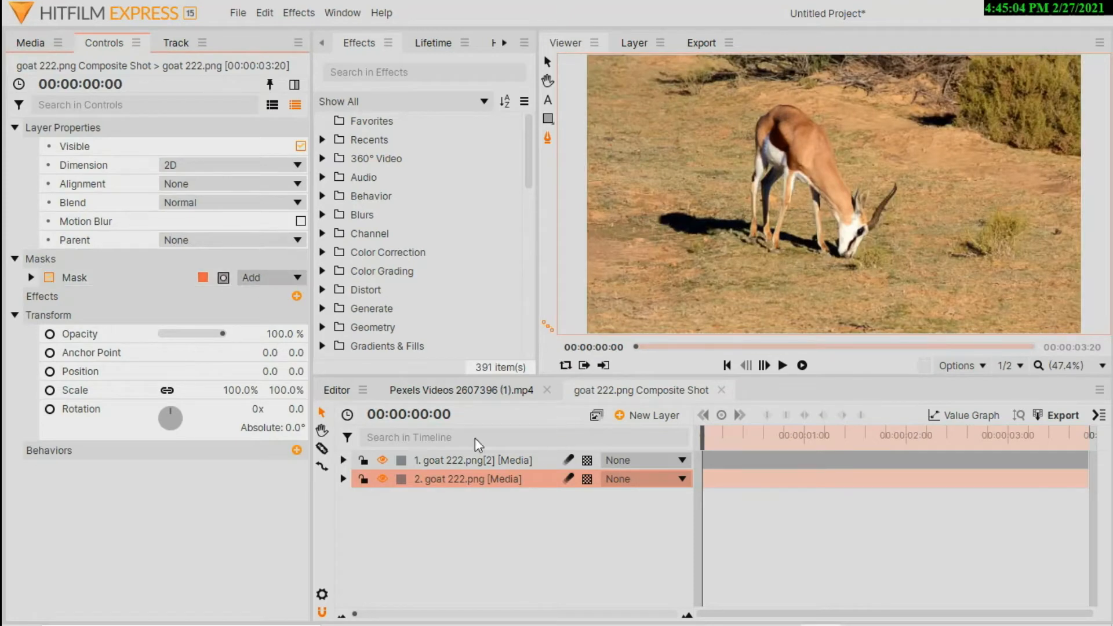
Step: Toggle the visibility of the background and cutout layers to check the separation, leaving both visible
click(383, 478)
click(383, 479)
click(385, 463)
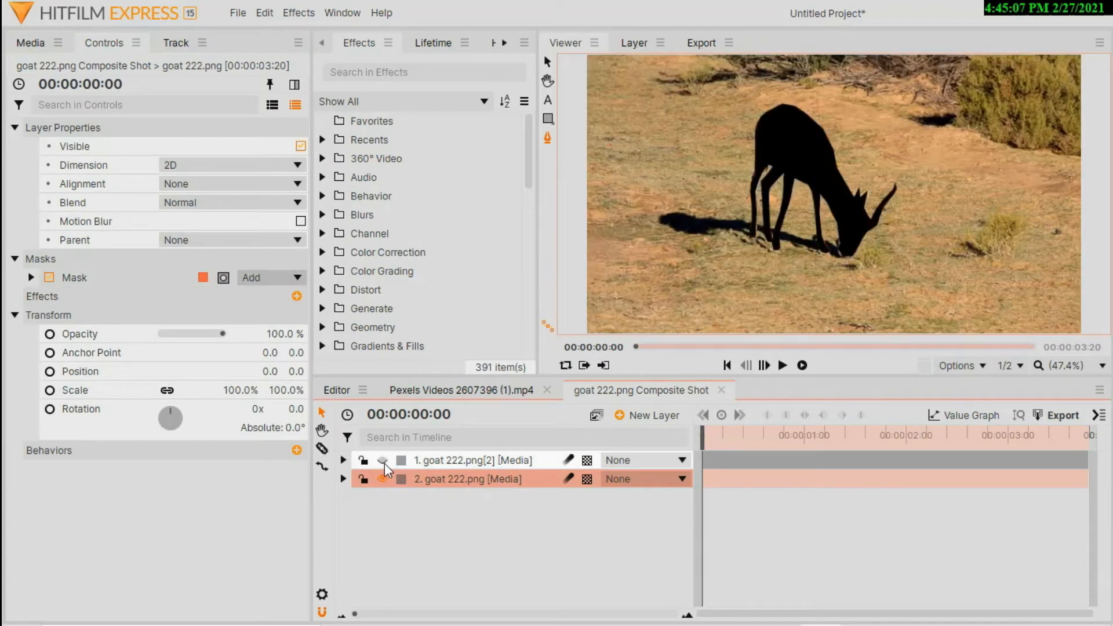
click(383, 460)
click(14, 128)
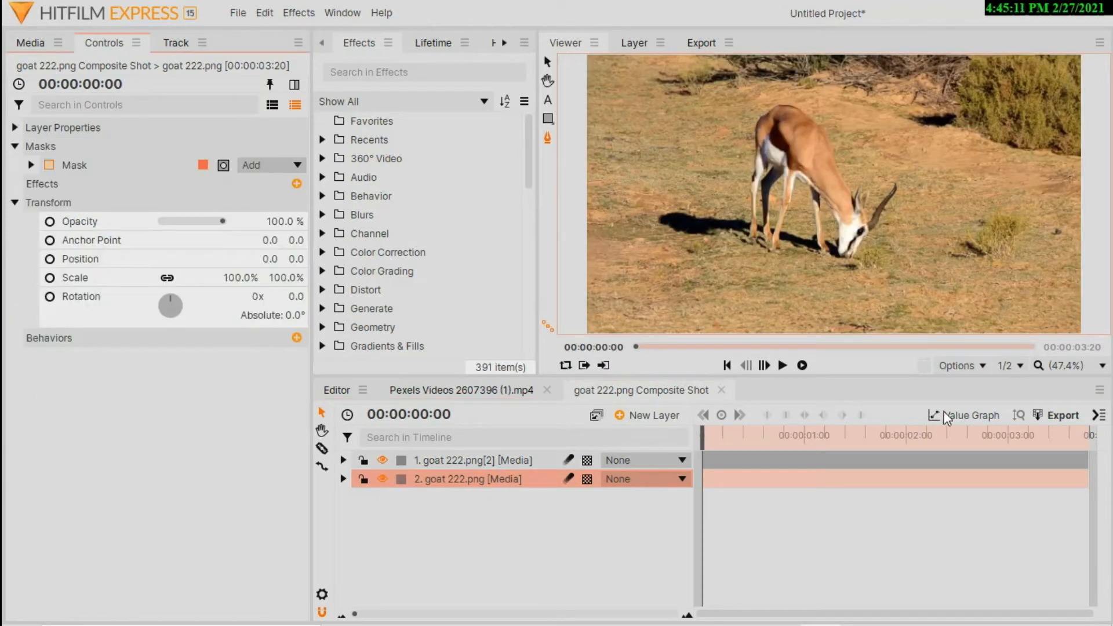
Step: Keyframe the scale of the goat 222.png[2] layer from 100% at 00:00:00:00 to 145% at 00:00:03:00 and preview the animation
click(493, 460)
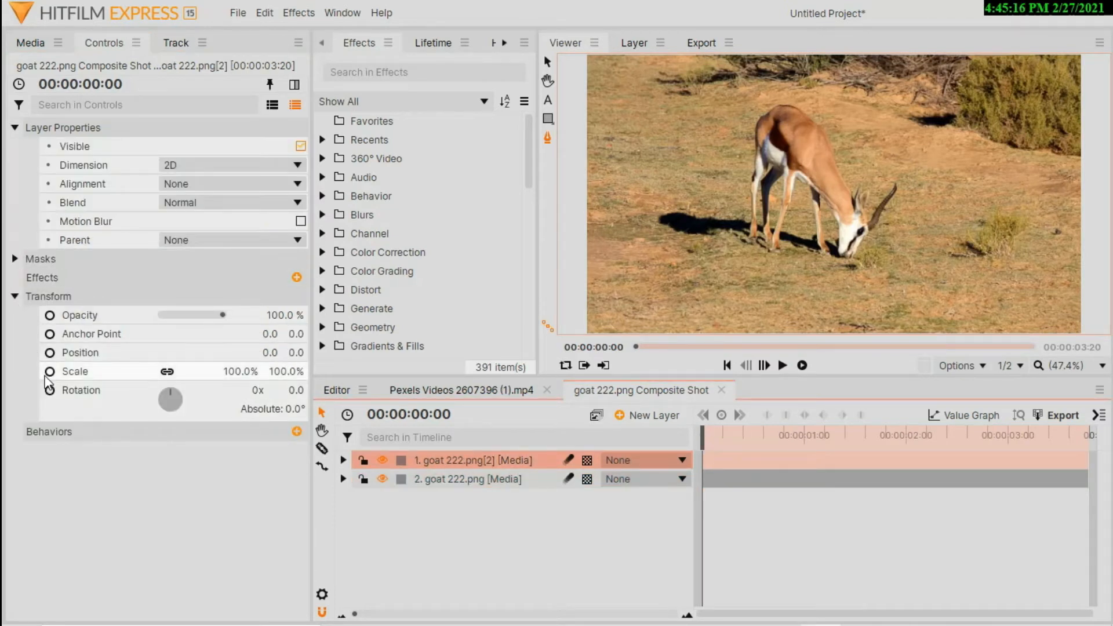
click(44, 374)
click(710, 460)
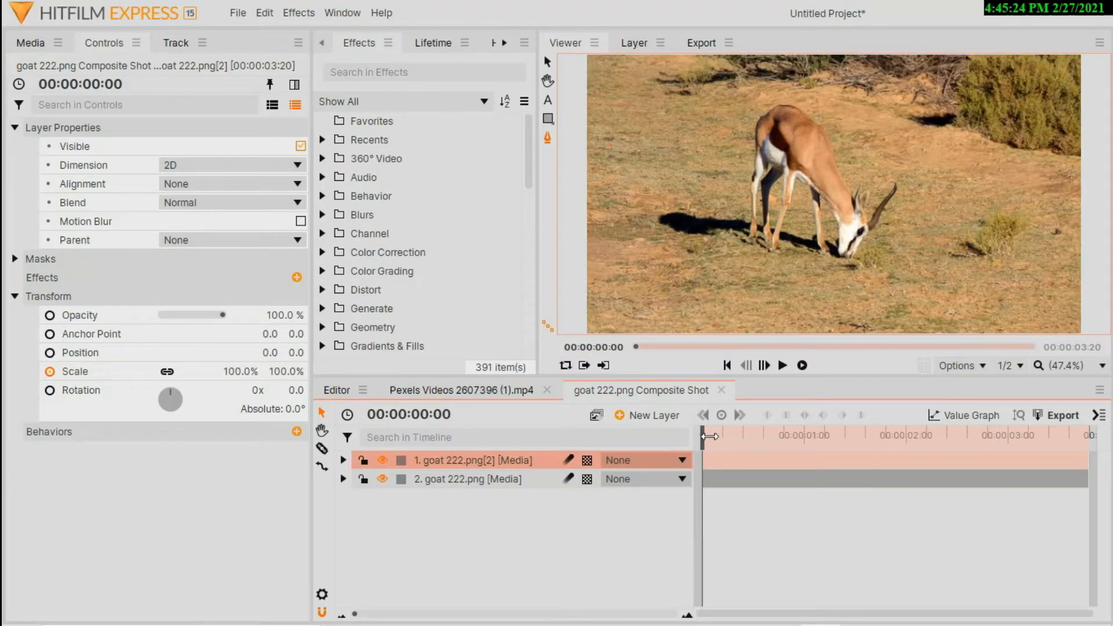
drag(721, 436, 1021, 445)
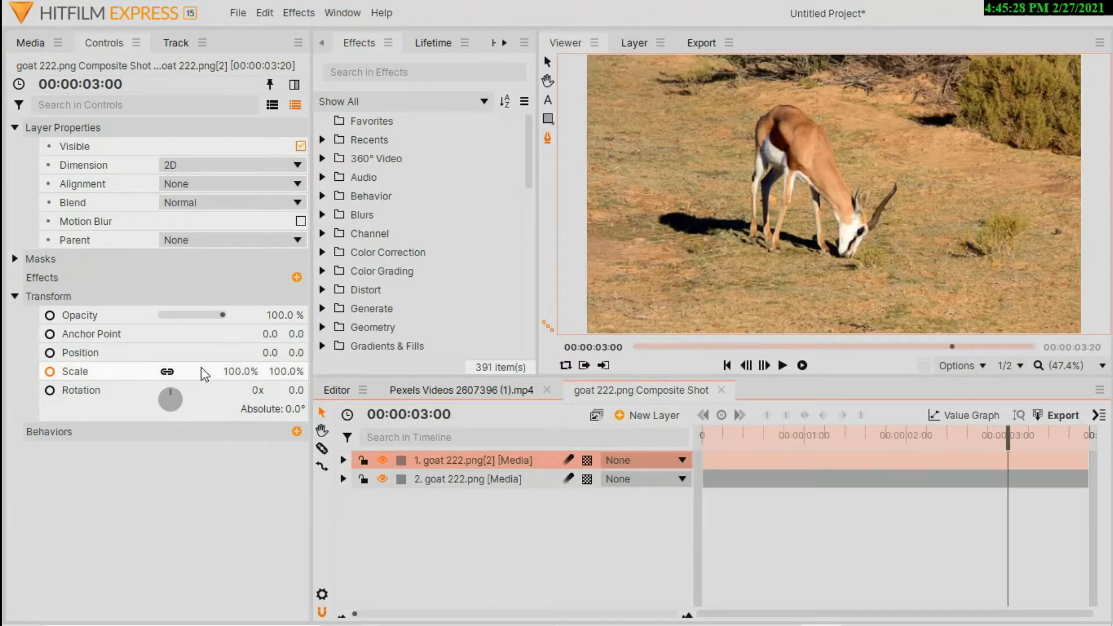
drag(239, 369, 249, 371)
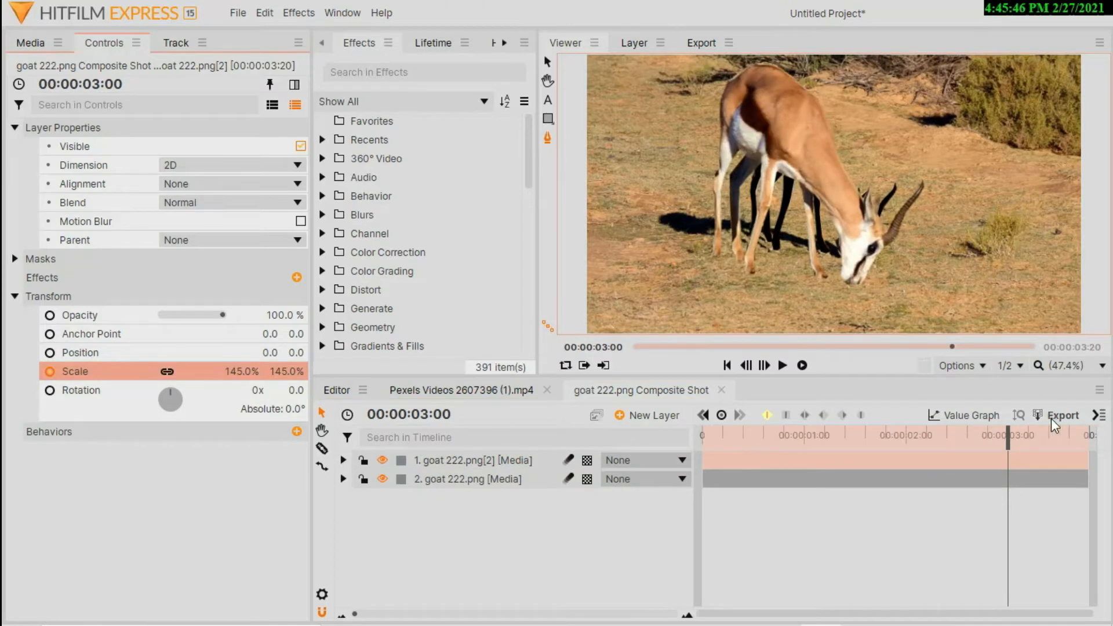
drag(1027, 444, 1090, 450)
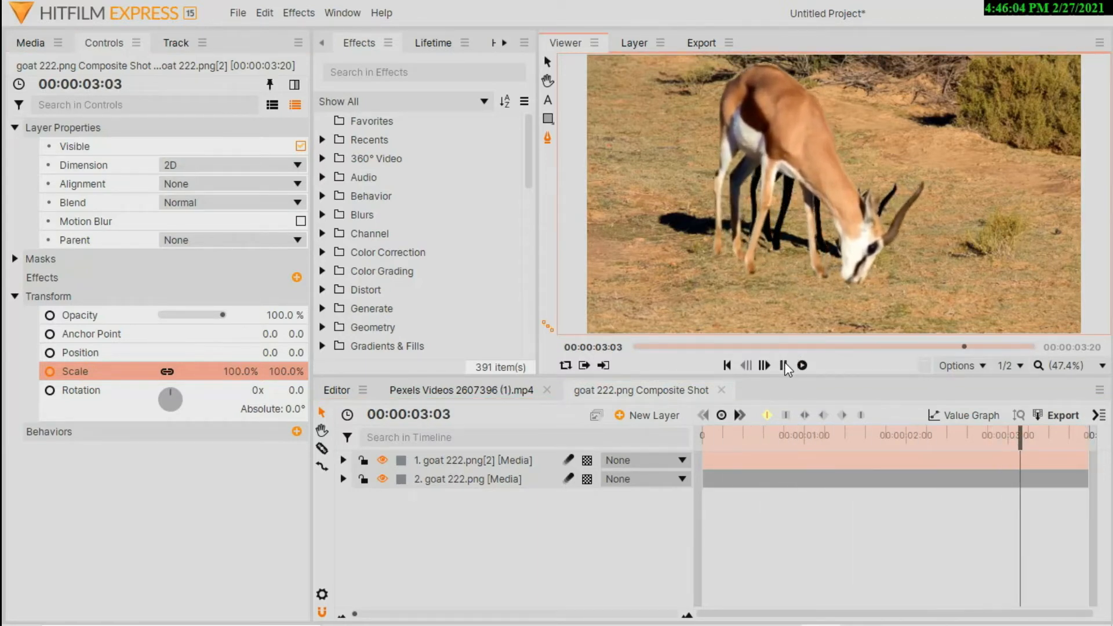
click(727, 365)
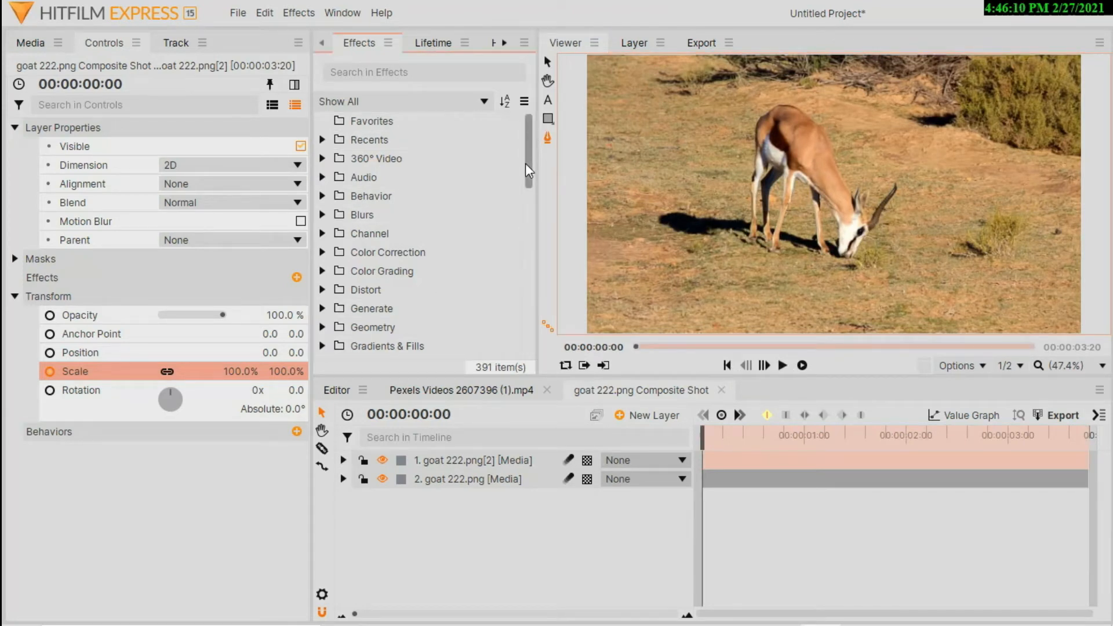
Step: Apply the Black & White preset from Film Looks to the lower goat 222.png background layer
drag(525, 162, 515, 397)
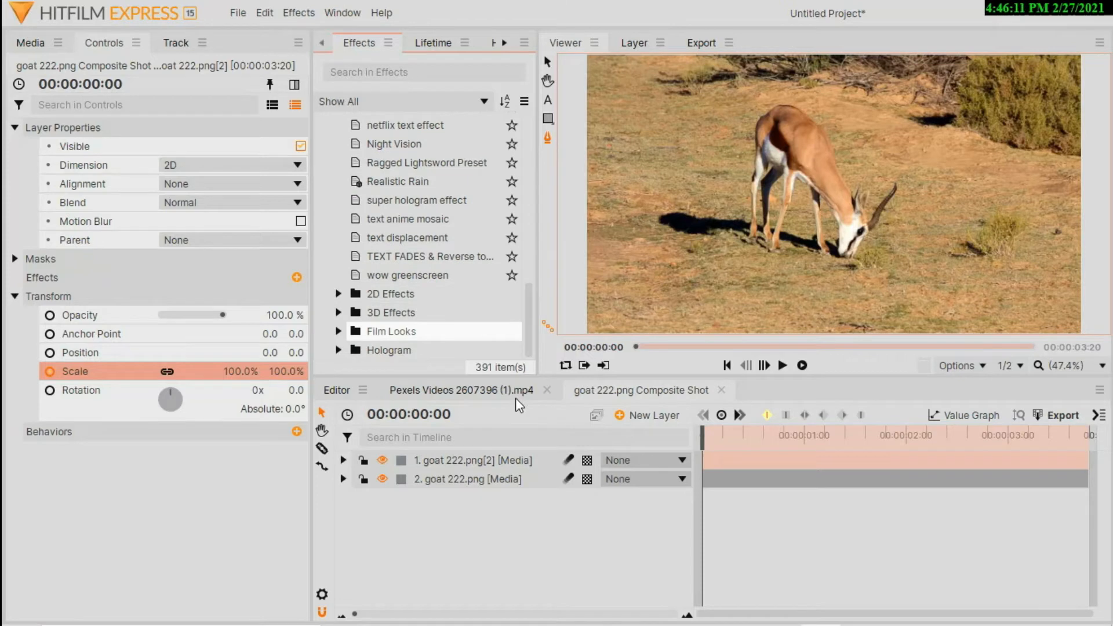
click(339, 331)
drag(528, 249, 533, 275)
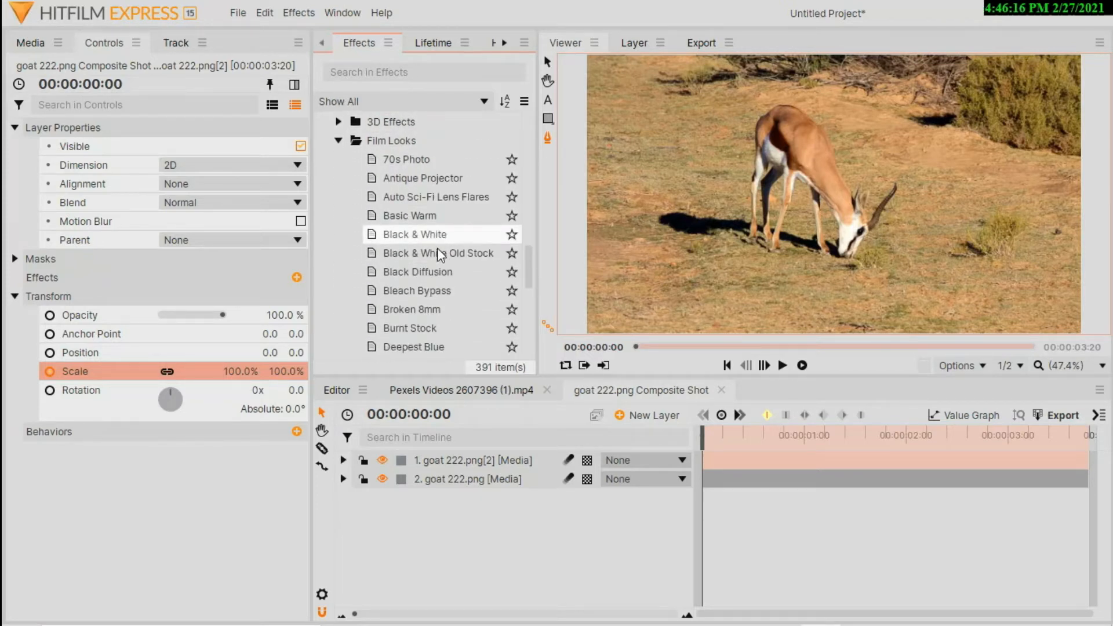
drag(421, 233, 520, 478)
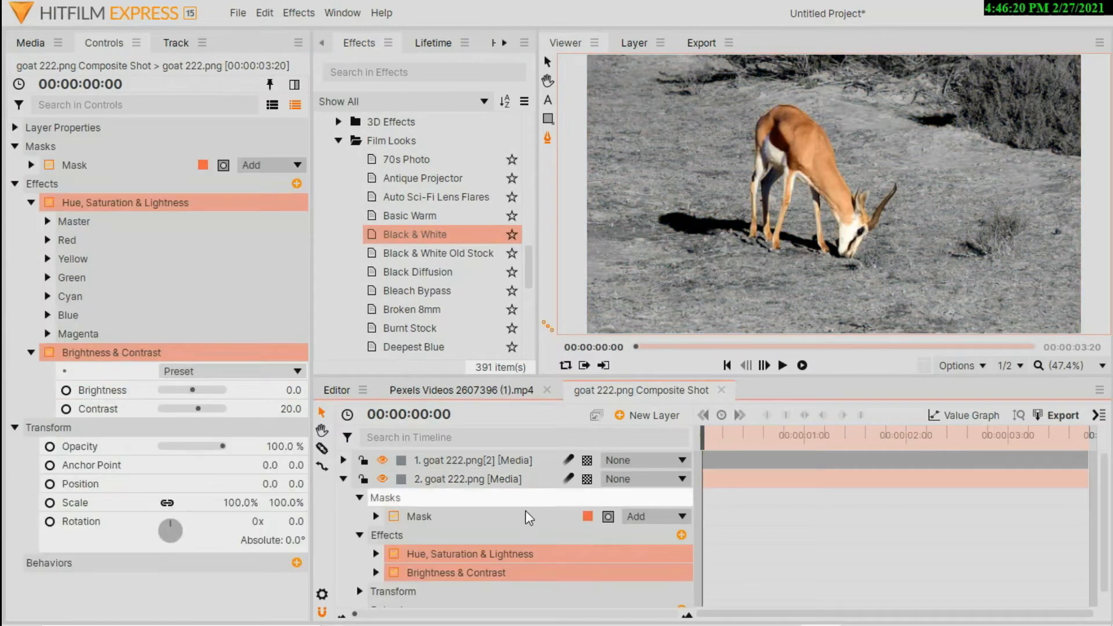
click(343, 479)
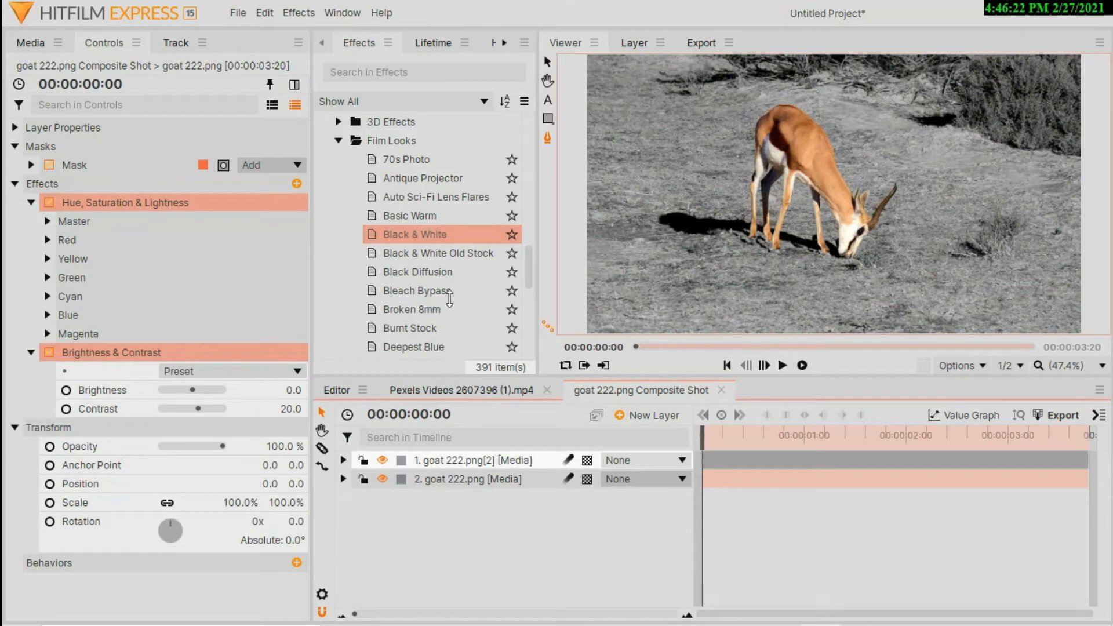
Step: Apply the Posterize effect from the Stylize group to the goat 222.png[2] cutout layer
click(340, 142)
scroll(341, 174, down, 3)
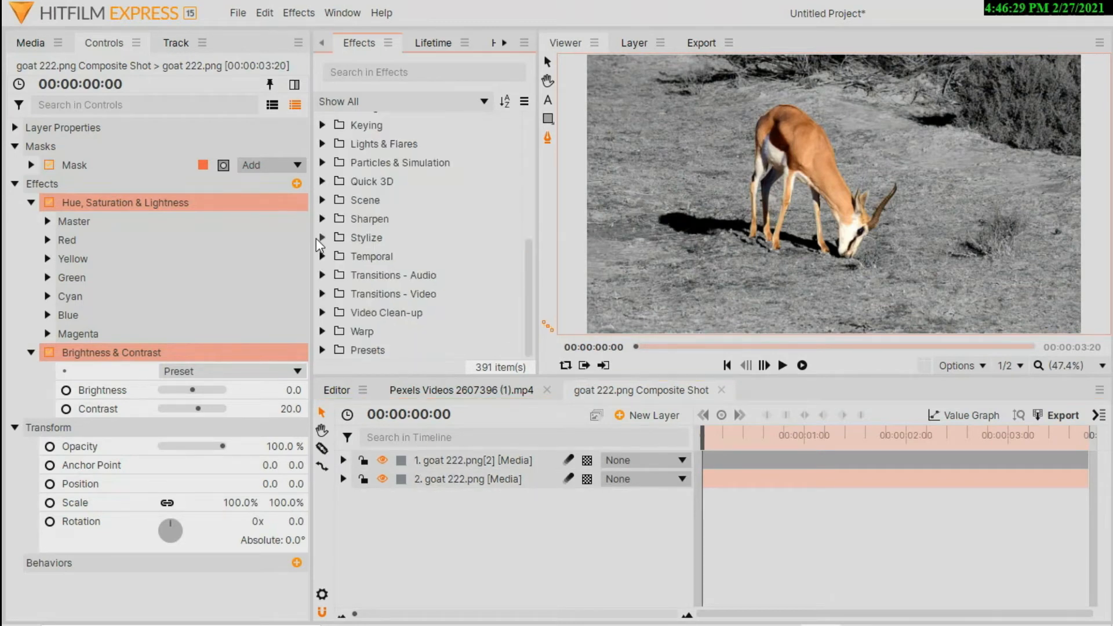
click(323, 239)
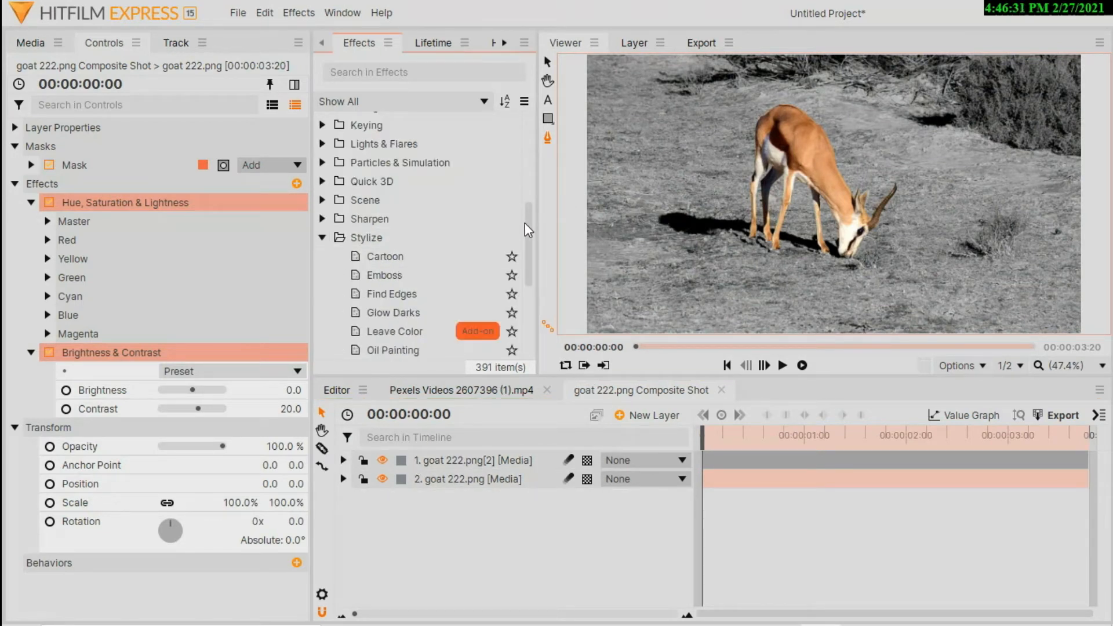
drag(528, 231, 530, 273)
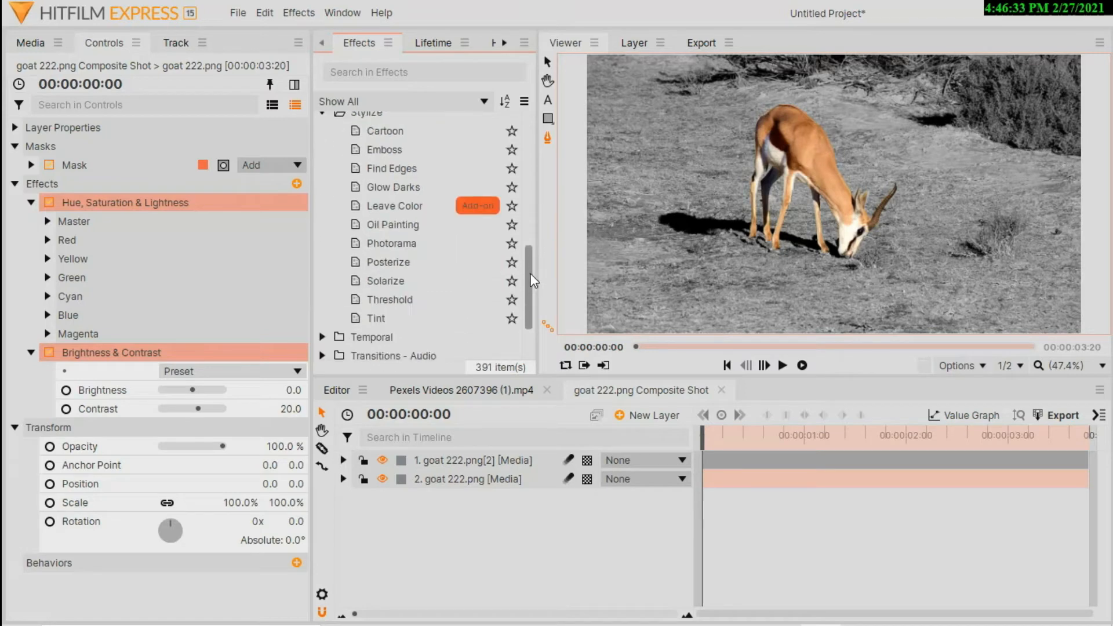
drag(400, 262, 492, 462)
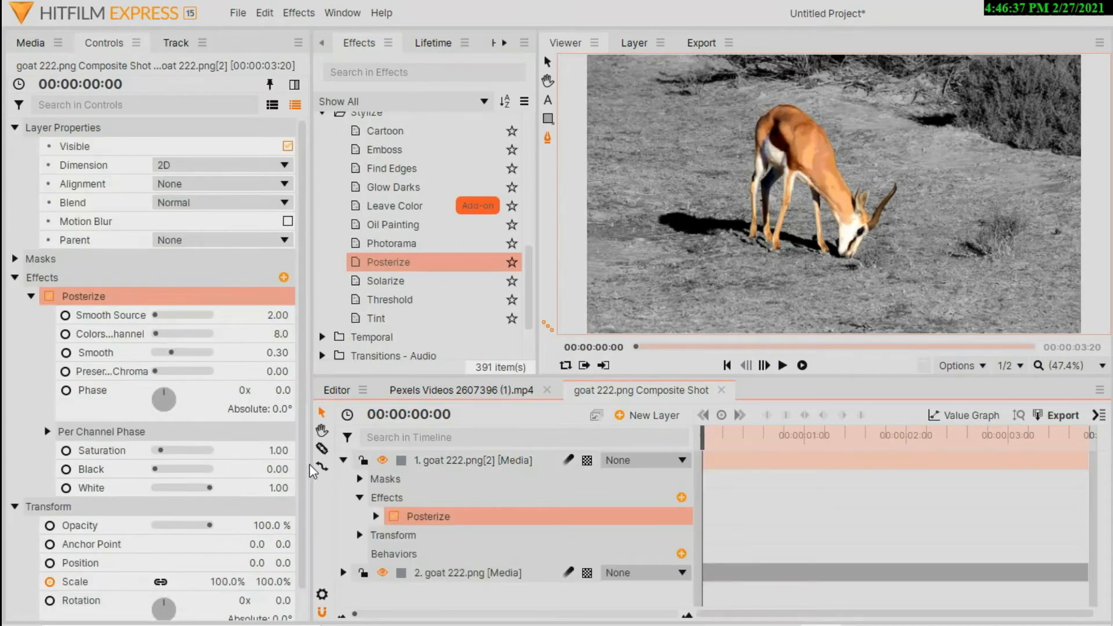
Step: Return to the Pexels Videos 2607396 (1).mp4 composite shot and move the playhead to its start to review the freeze-frame effect
click(342, 460)
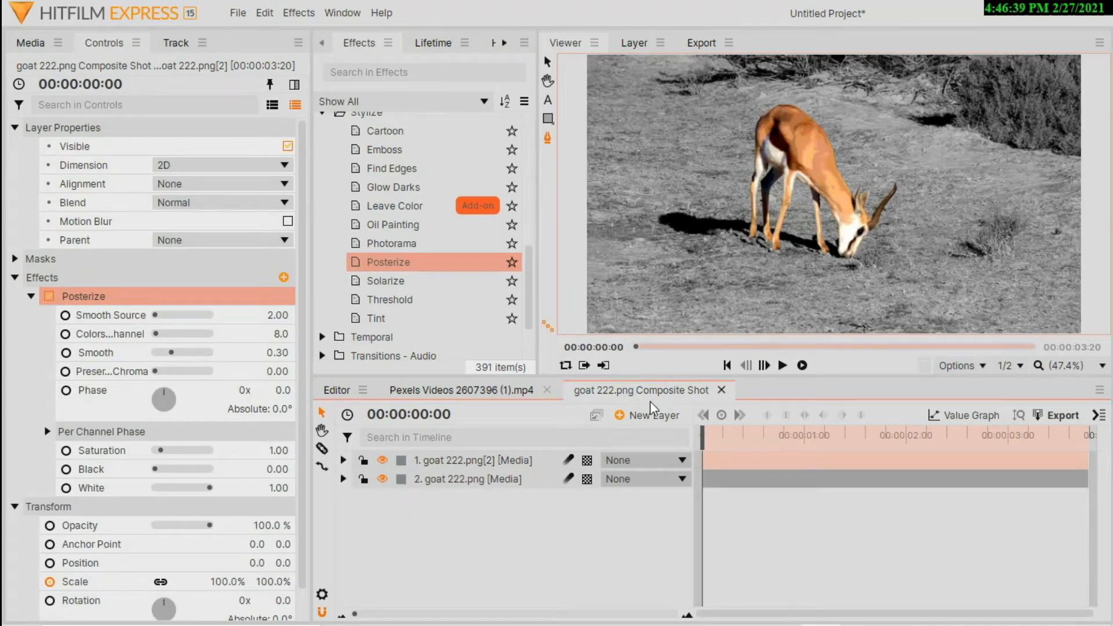
click(490, 397)
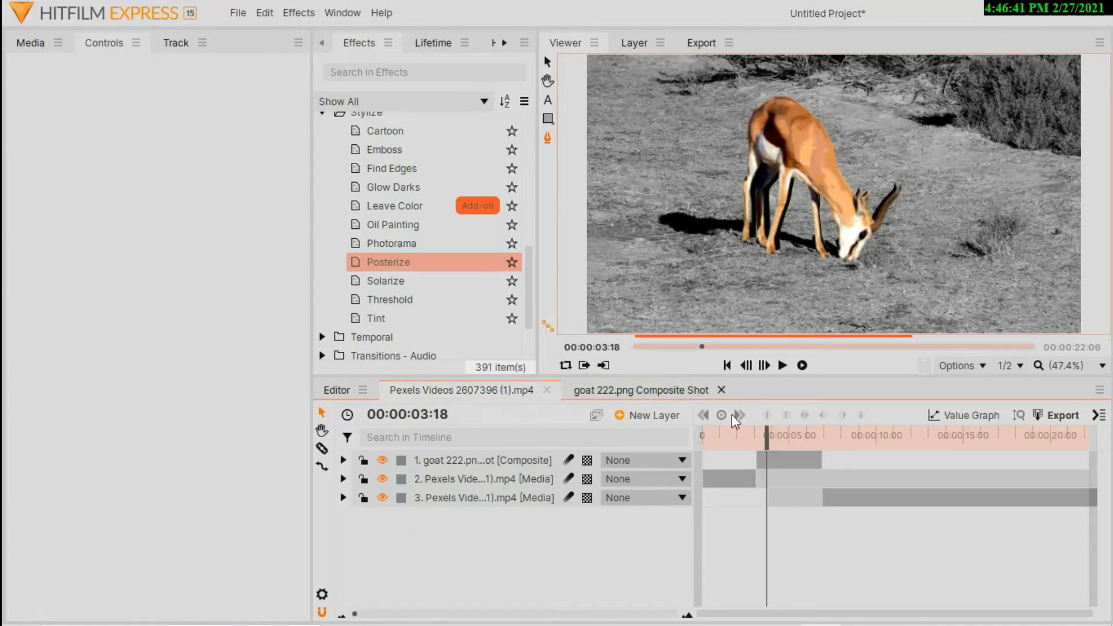
drag(758, 441, 703, 440)
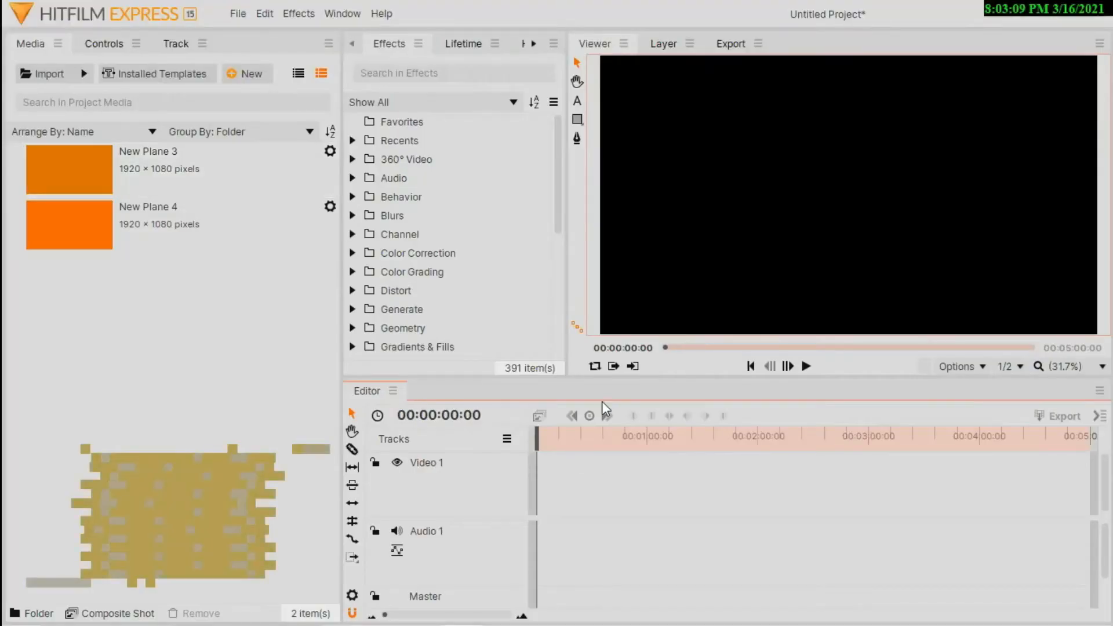
Step: Create a new 1920 × 1080 composite shot at 30 fps with a duration of 30 seconds
click(243, 73)
click(249, 92)
click(721, 512)
Step: Add a 1920 × 1080 plane named New Plane 3 in light orange to Composite Shot 1
click(329, 206)
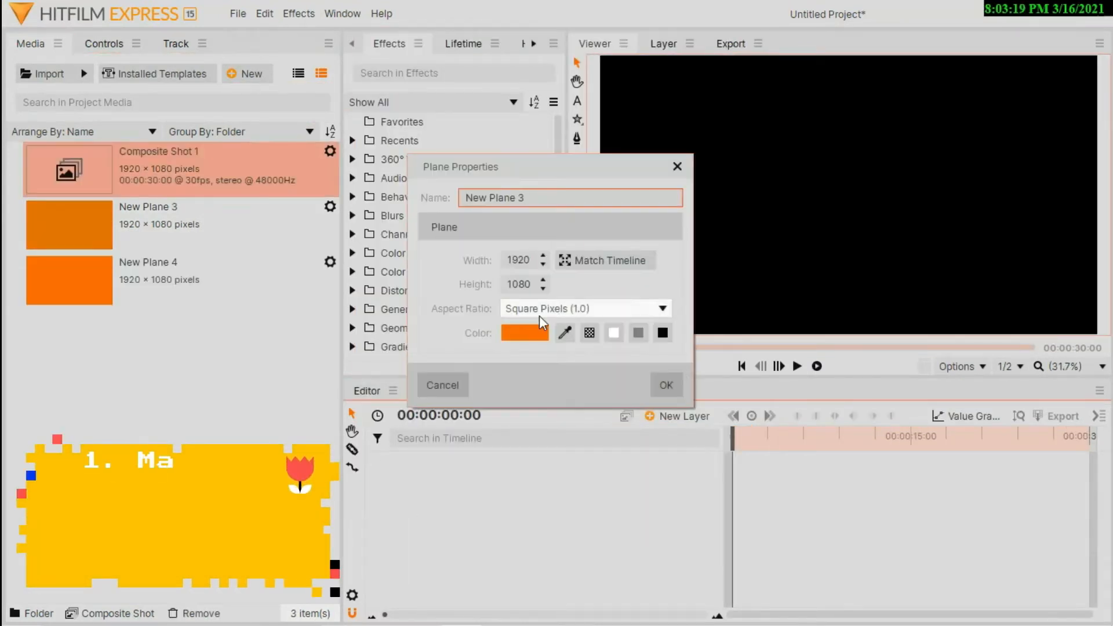
click(524, 333)
click(688, 440)
click(666, 384)
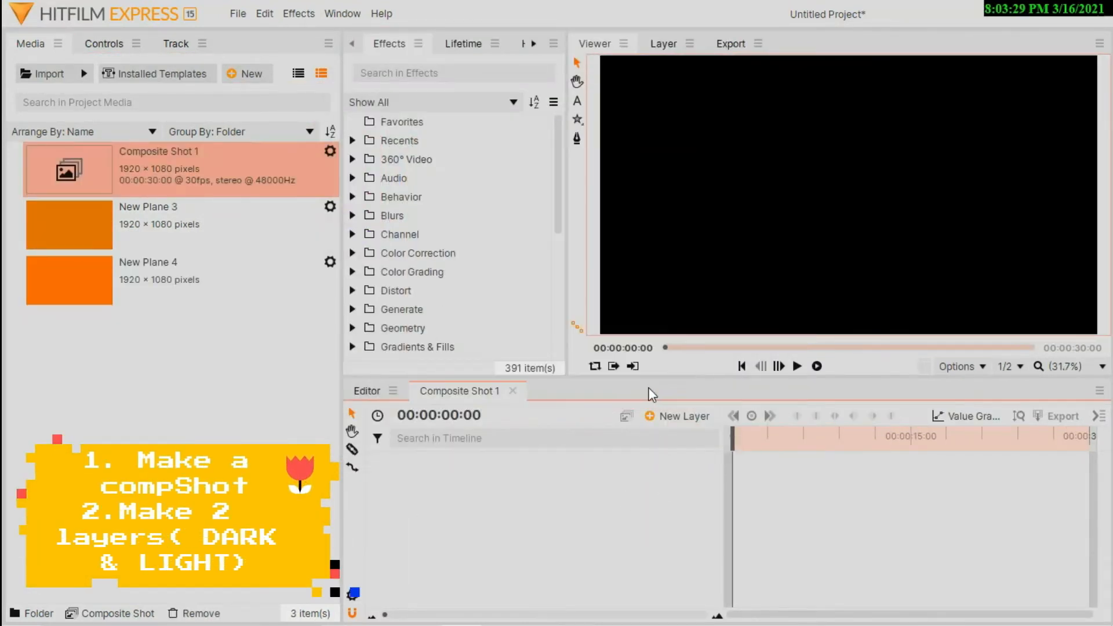
Step: Add a darker orange 1920 × 1080 plane named New Plane 4 and move it below New Plane 3
click(677, 416)
click(525, 333)
click(688, 440)
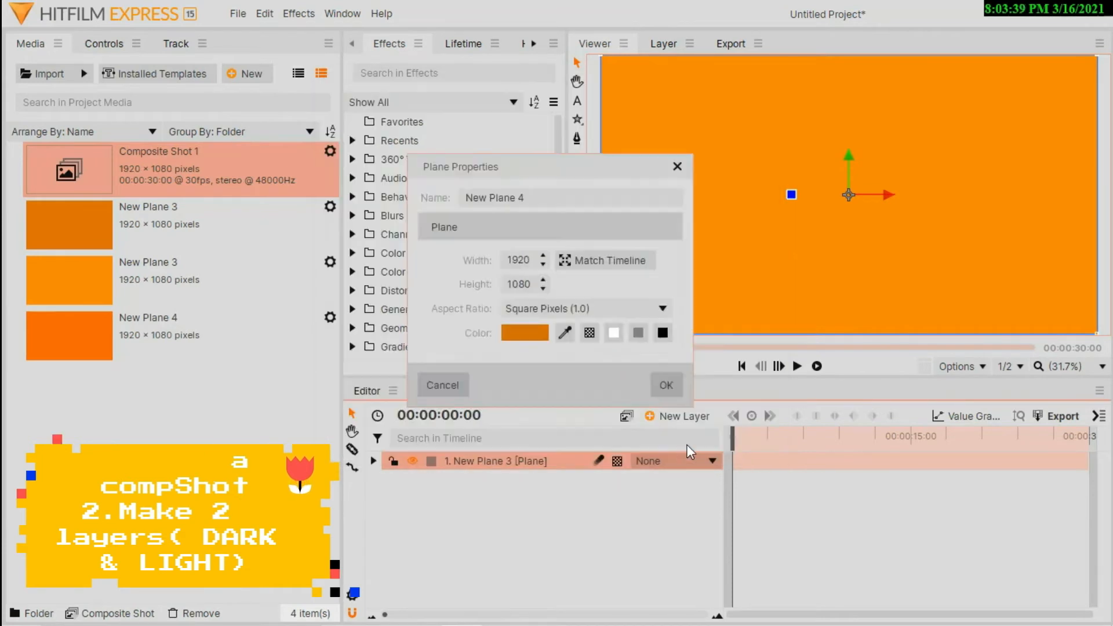
click(666, 385)
drag(568, 457, 568, 497)
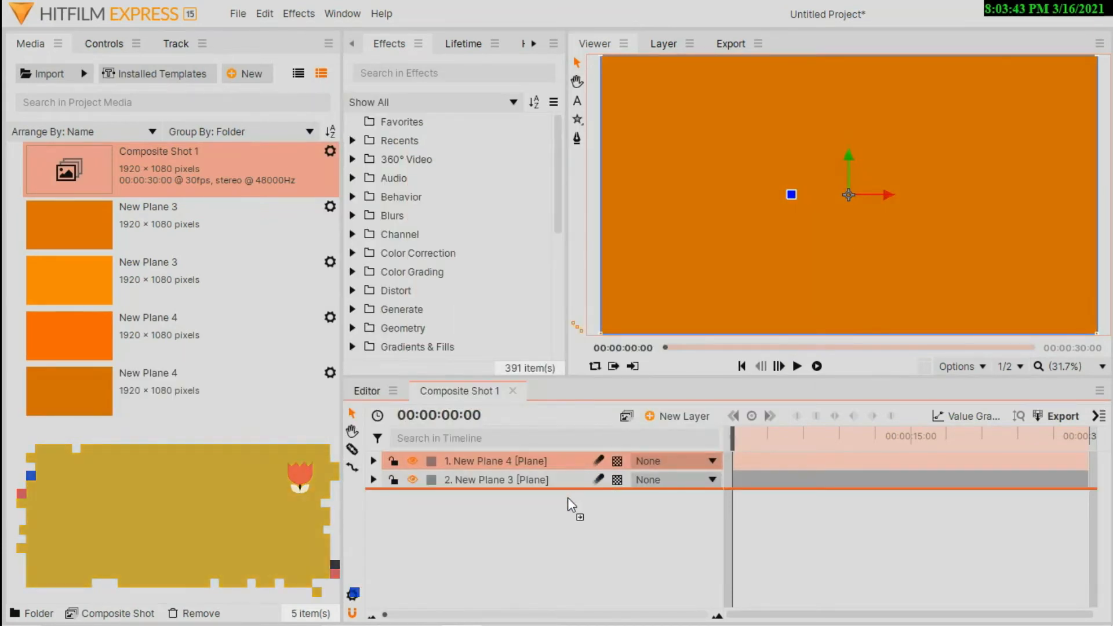
Step: Draw a star mask near the centre of the light orange New Plane 3 layer
click(581, 117)
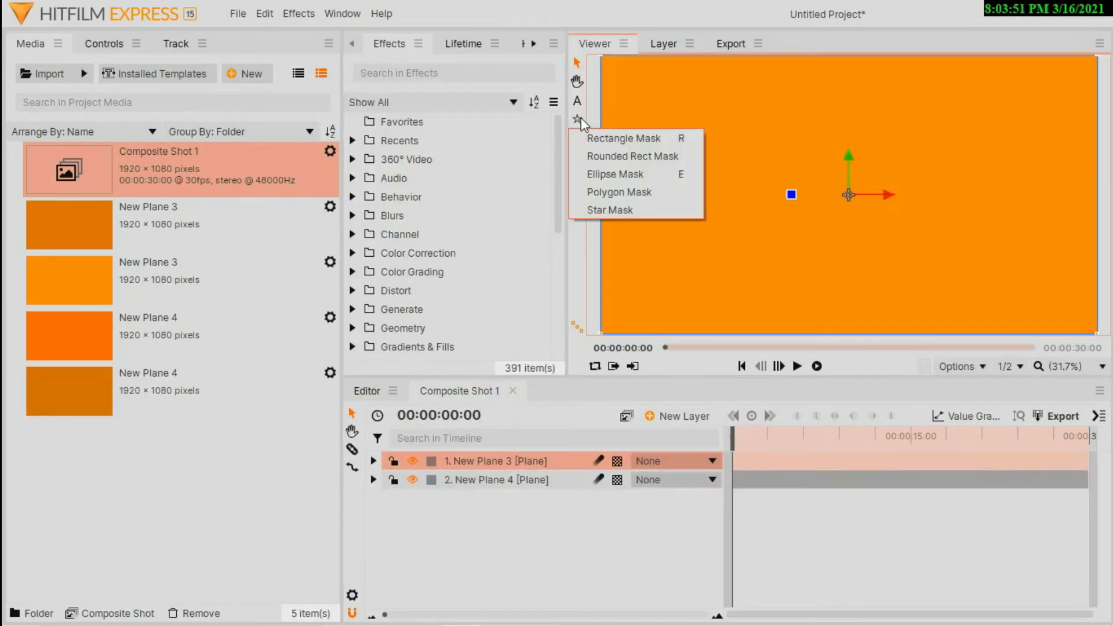
click(603, 208)
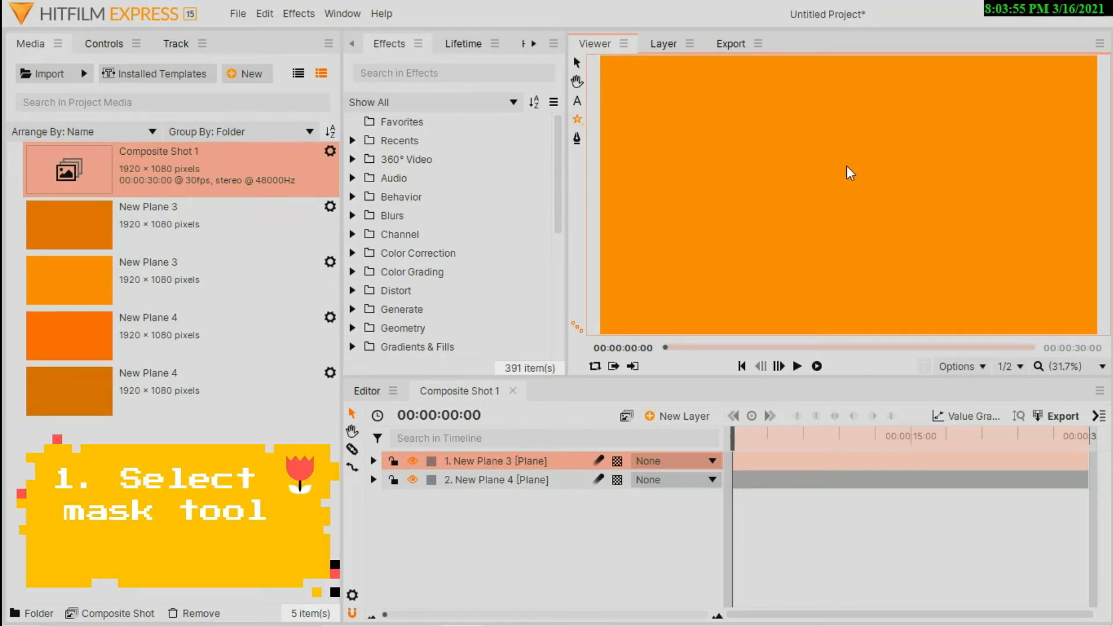
drag(846, 166, 864, 178)
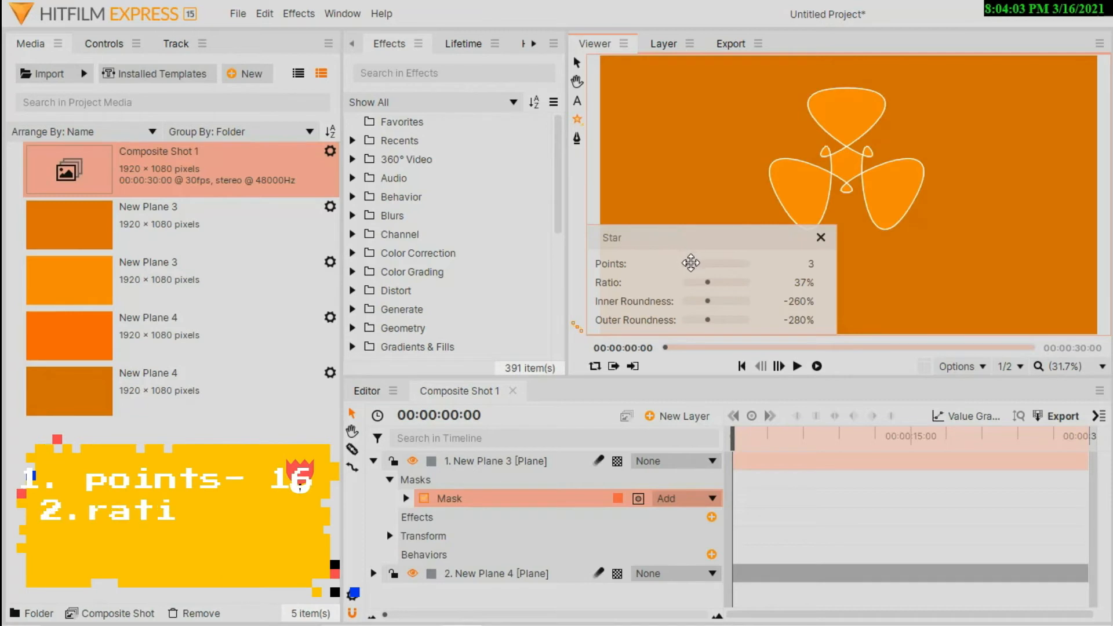
Step: Set the star mask to 16 points, 12% ratio, 200% inner roundness and 80% outer roundness
drag(691, 263, 757, 345)
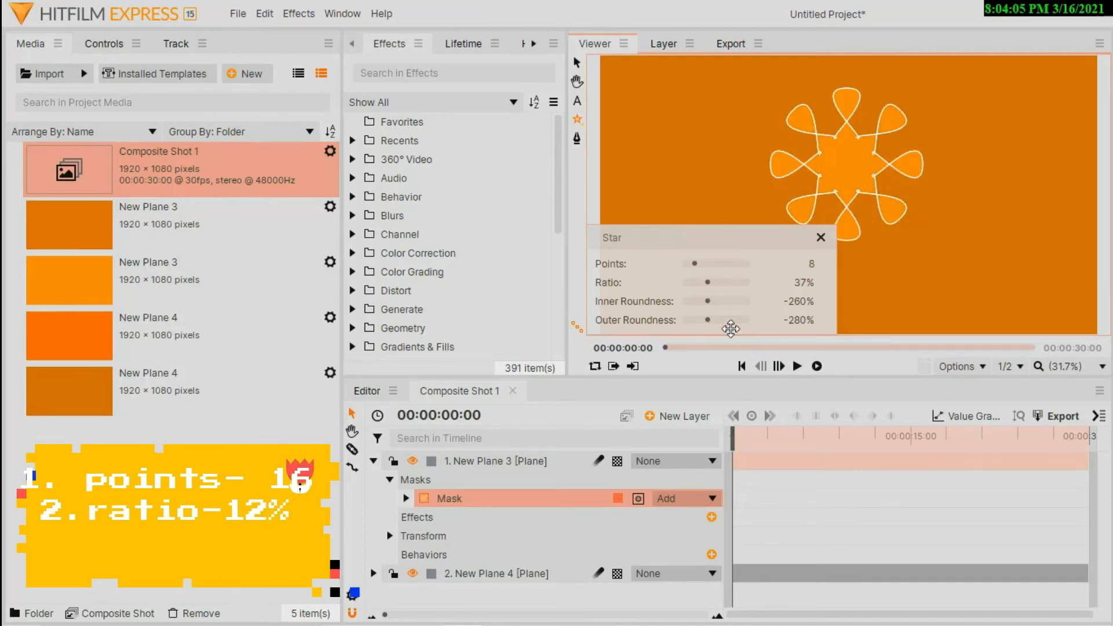
drag(692, 260, 690, 288)
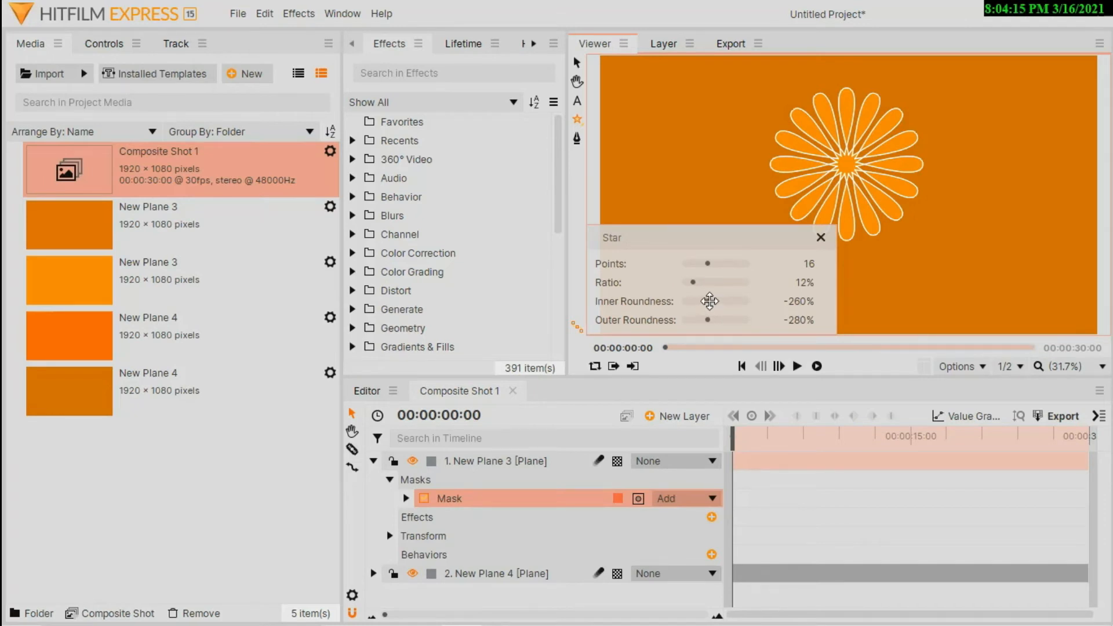
drag(710, 301, 718, 323)
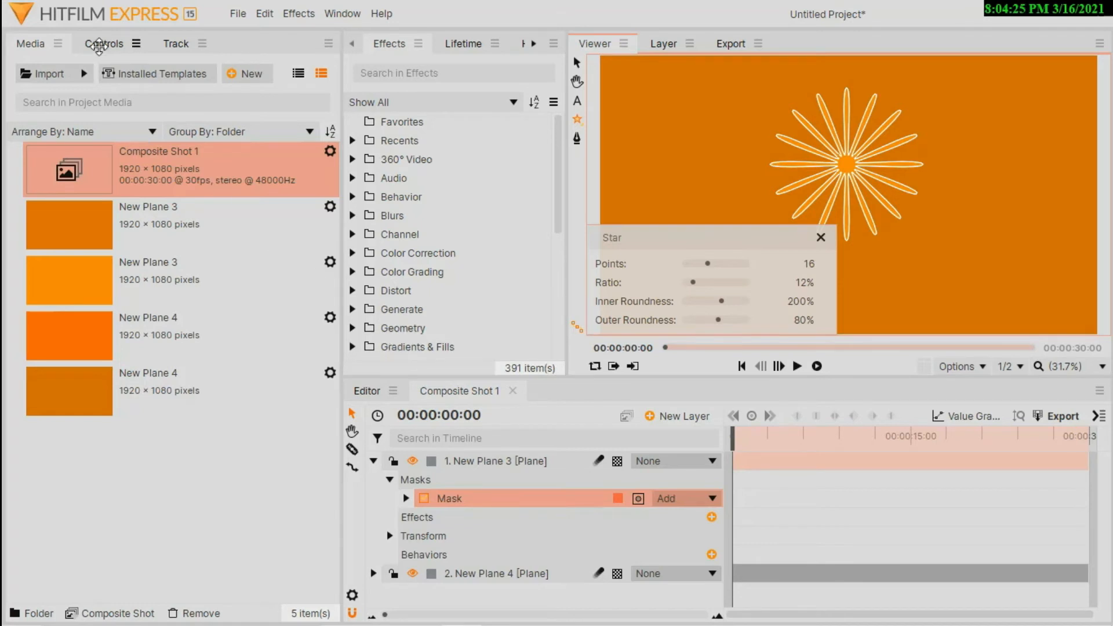
Step: Set the star mask's scale to 433% in its mask transform properties
click(99, 44)
click(31, 279)
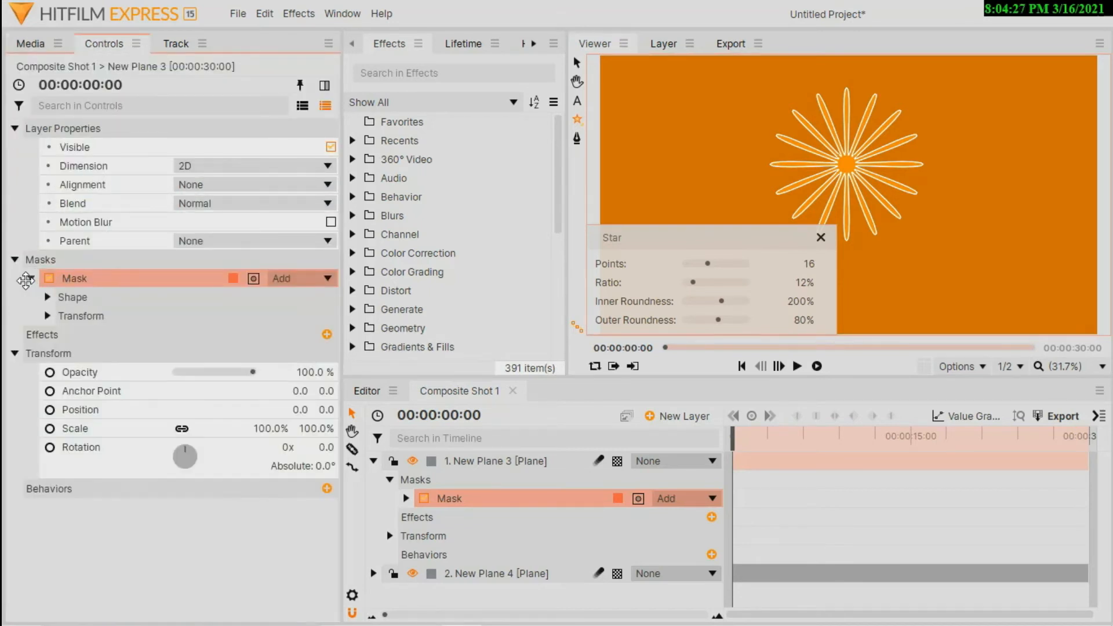
click(48, 315)
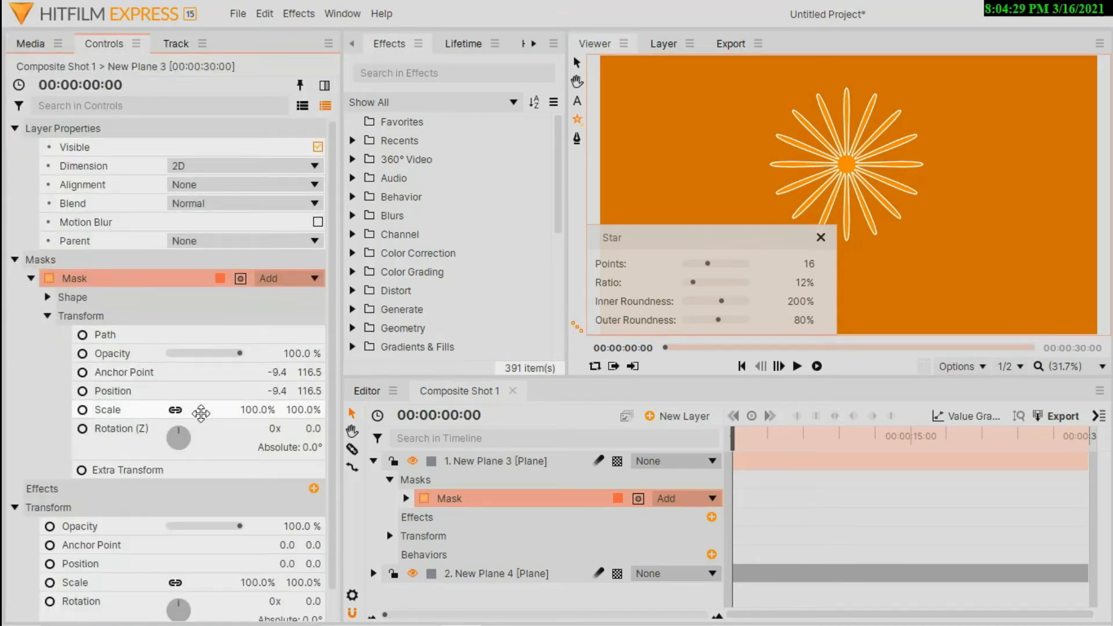
drag(245, 408, 355, 408)
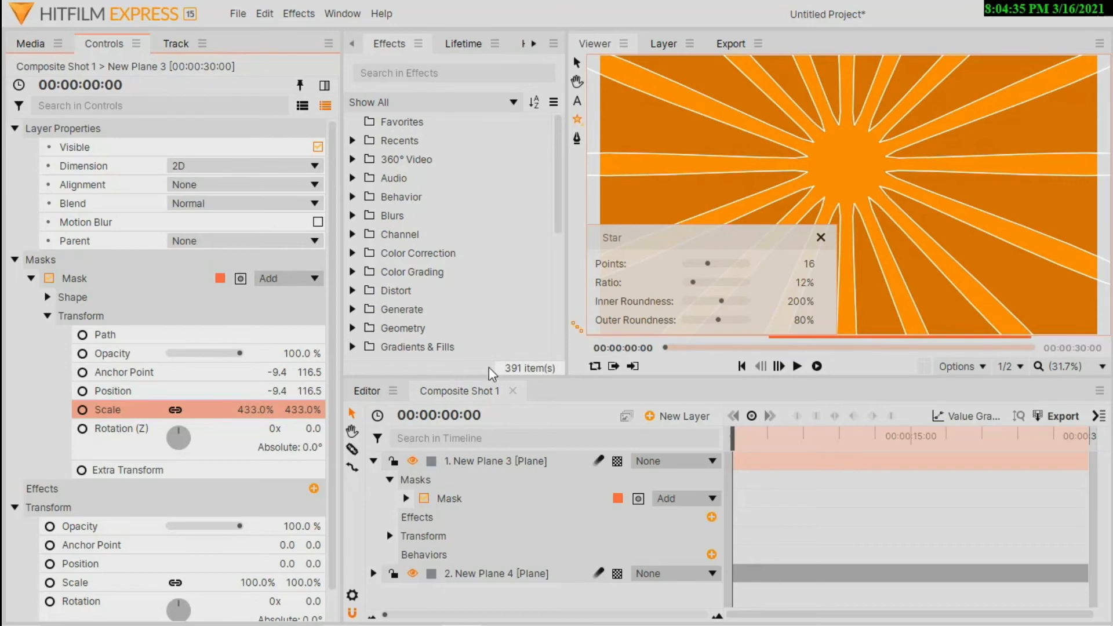
Step: Increase the star's points and place the mask at 422.1, 75.6 with 862% scale so its rays fill the frame
drag(901, 166, 930, 163)
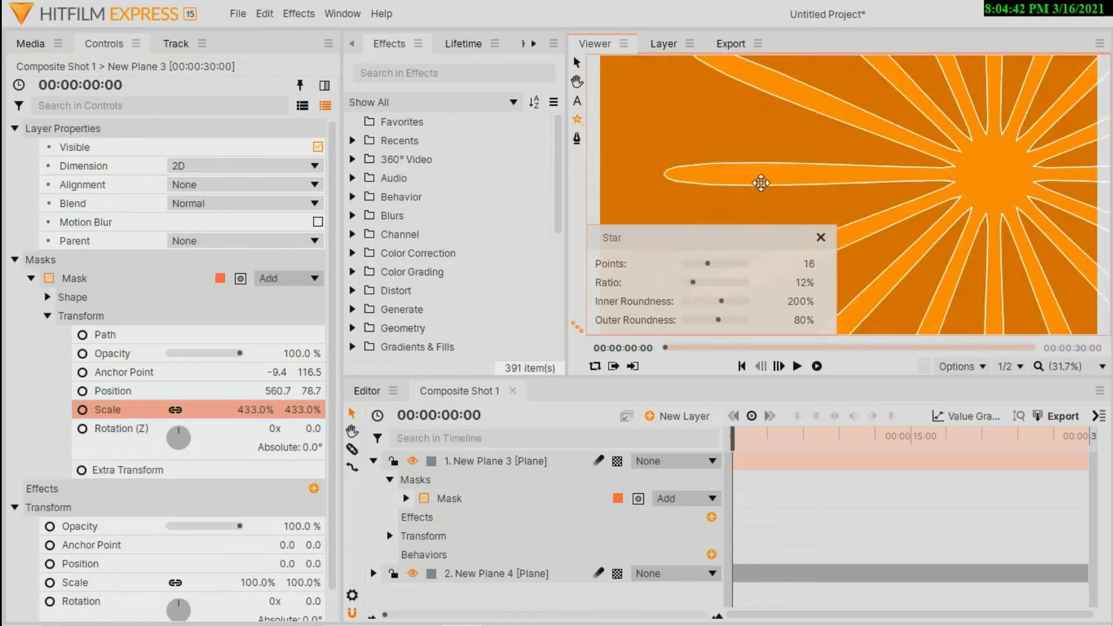
drag(692, 282, 716, 264)
drag(936, 110, 976, 110)
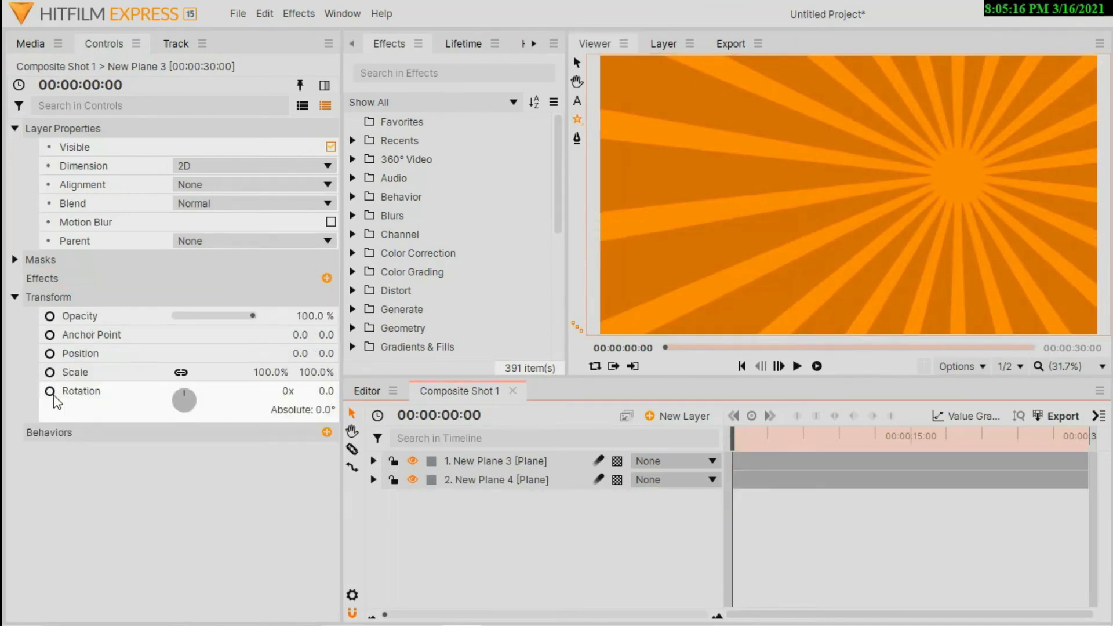
Step: Try to keyframe the New Plane 3 layer's rotation from 0° at 00:00:00:00 to 360° at 00:00:29:29
click(50, 391)
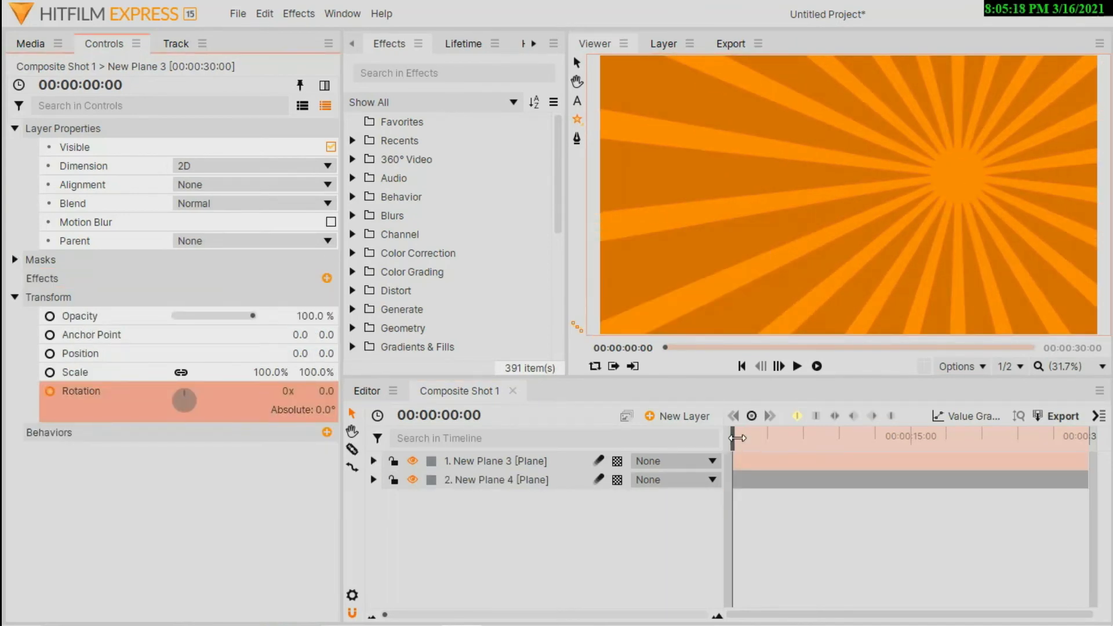
drag(737, 438, 1090, 437)
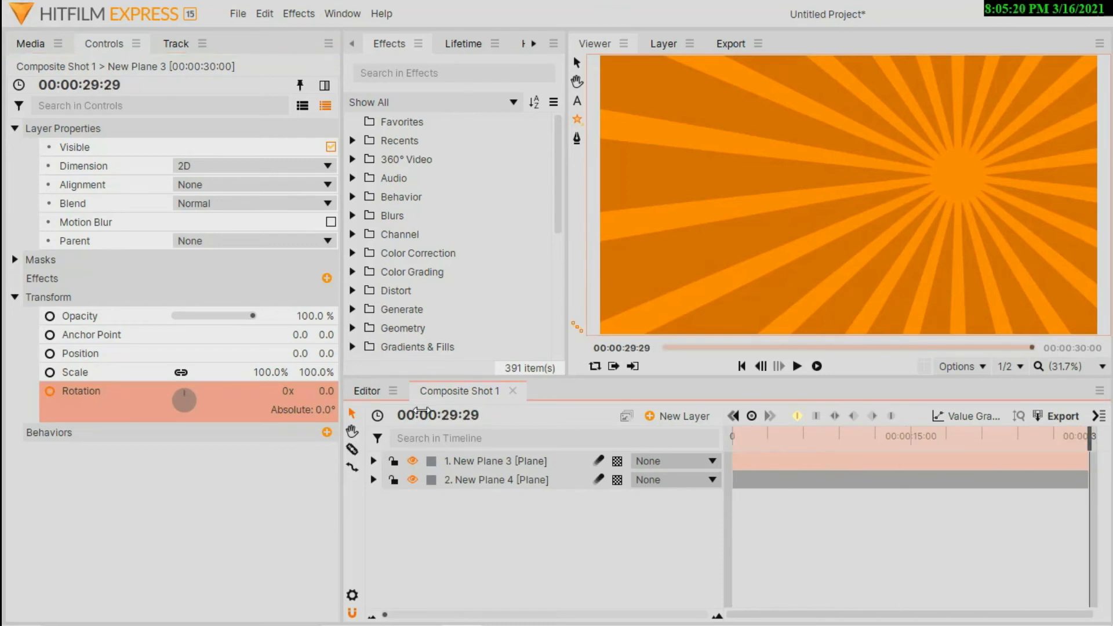
click(338, 412)
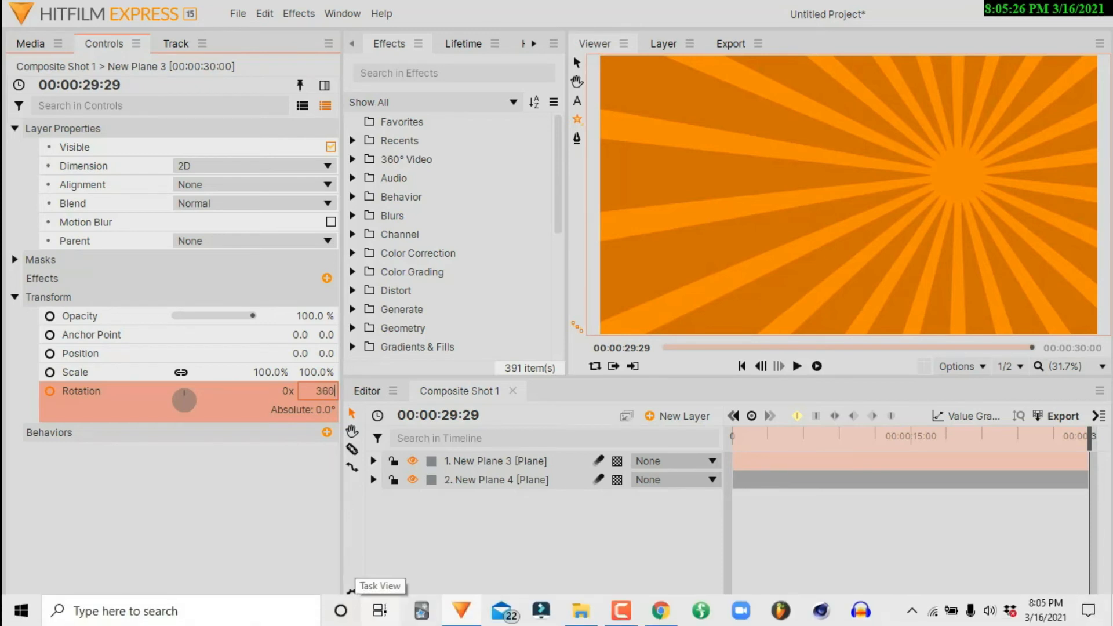
key(Return)
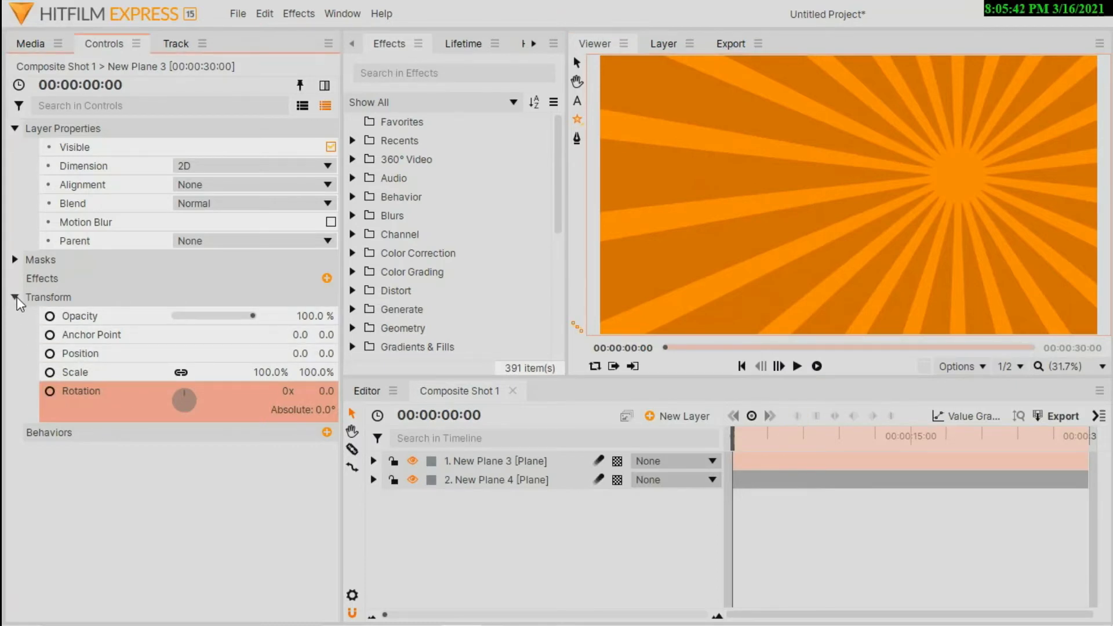
Step: Keyframe the mask's Rotation (Z) from 0x at 00:00:00:00 to 1x at 00:00:29:29 and return to the start
click(15, 260)
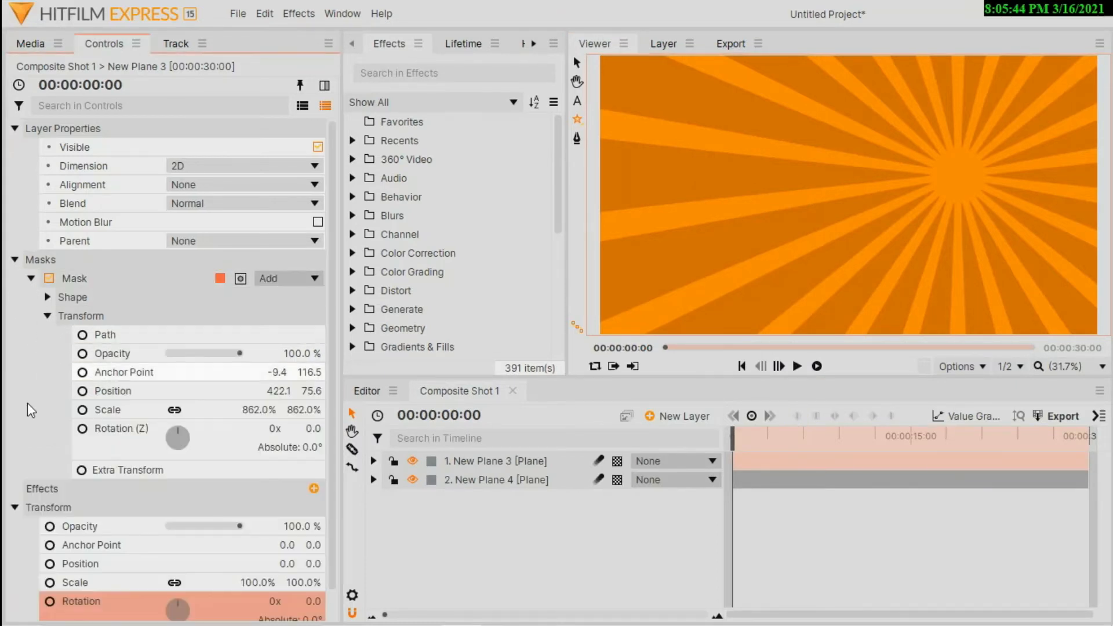
click(15, 507)
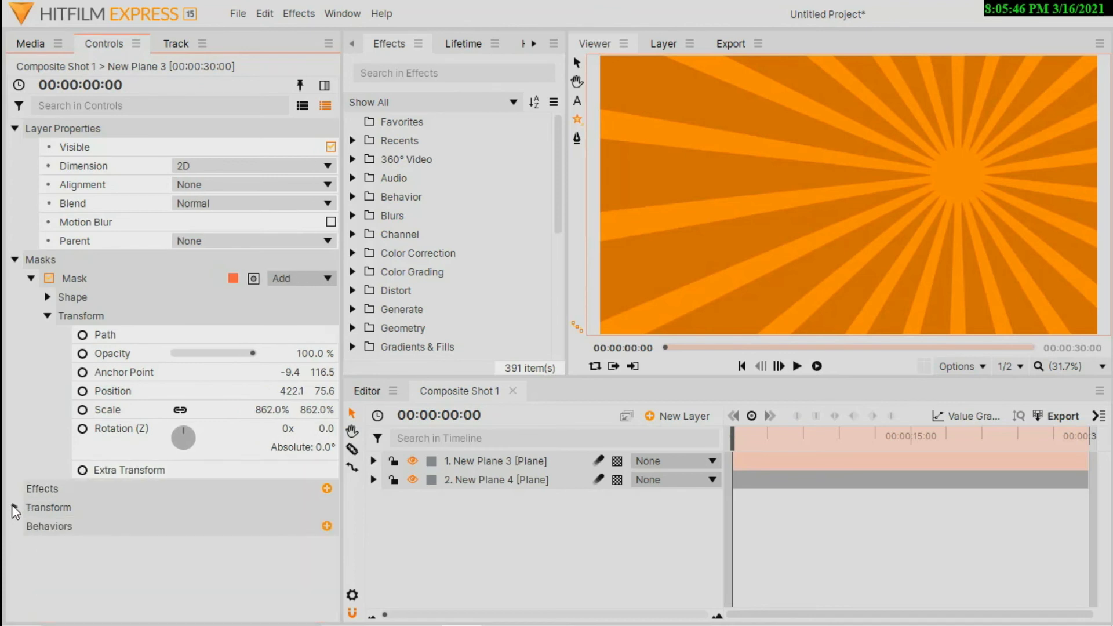
click(82, 429)
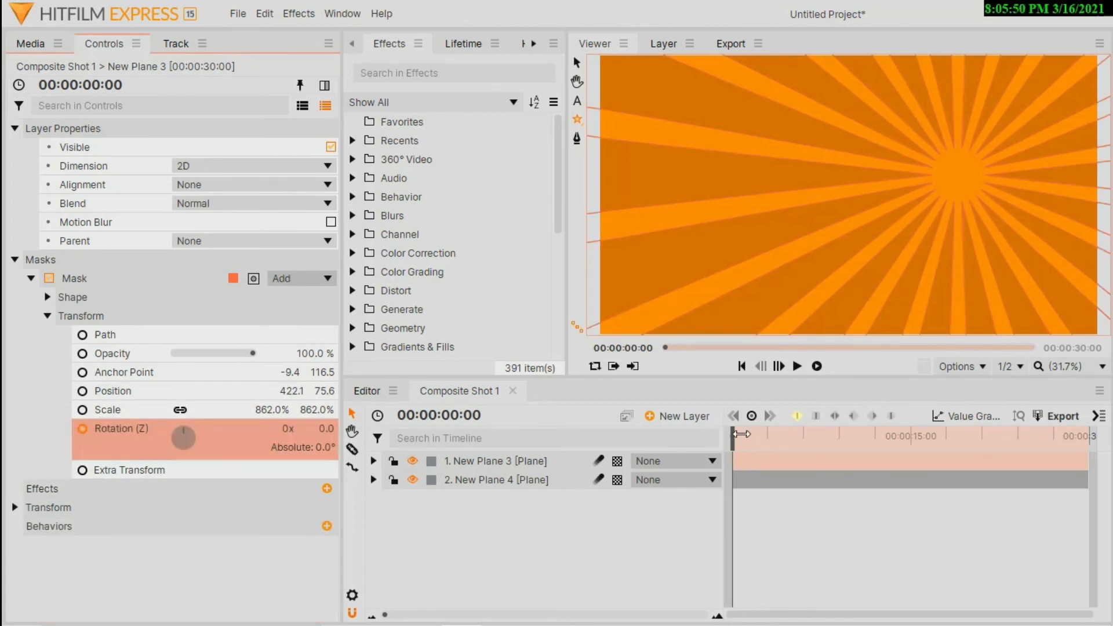
drag(1005, 440, 1091, 441)
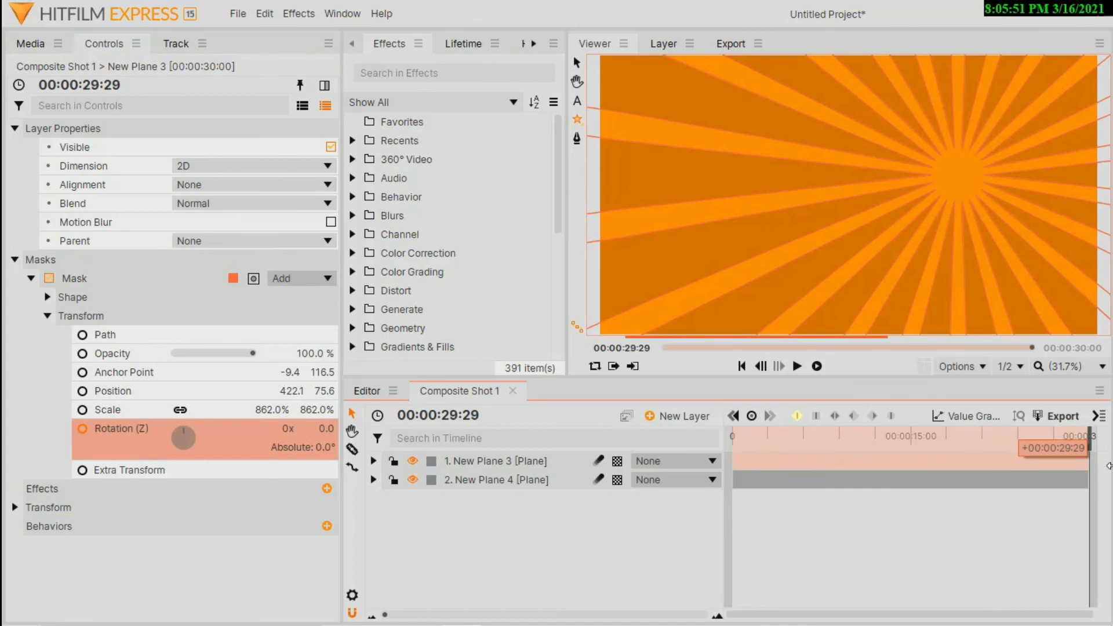
click(288, 429)
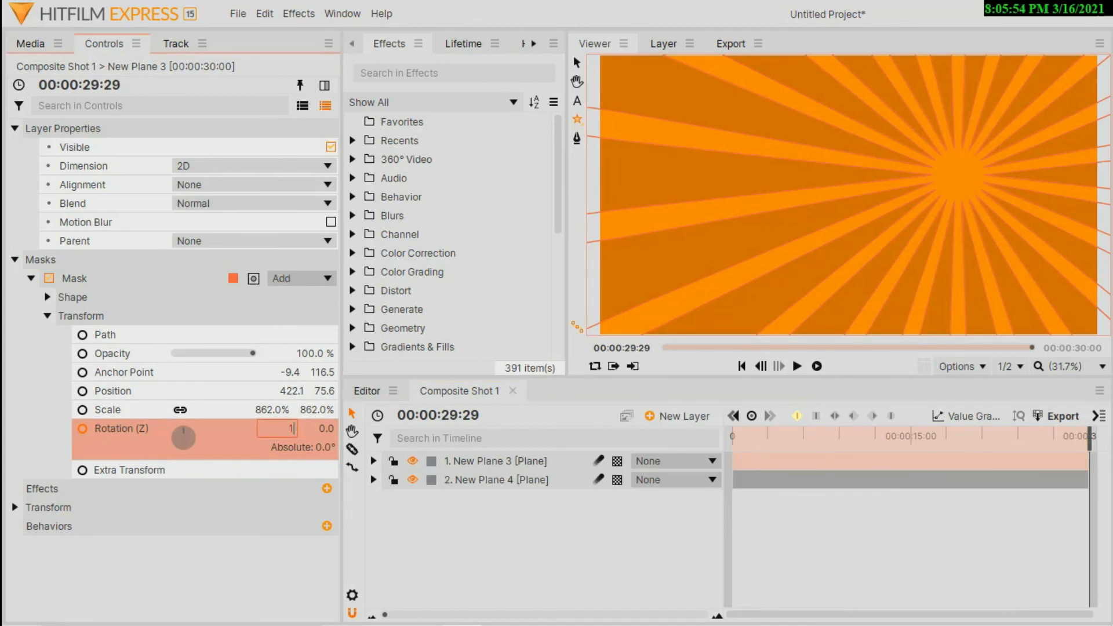
text(1)
click(293, 575)
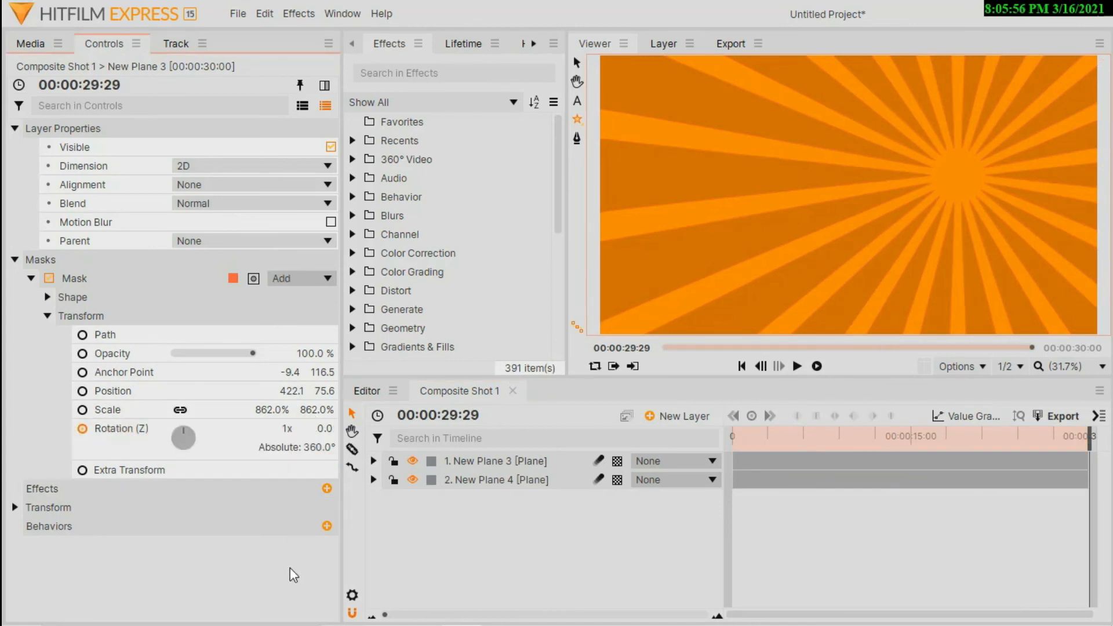
click(742, 367)
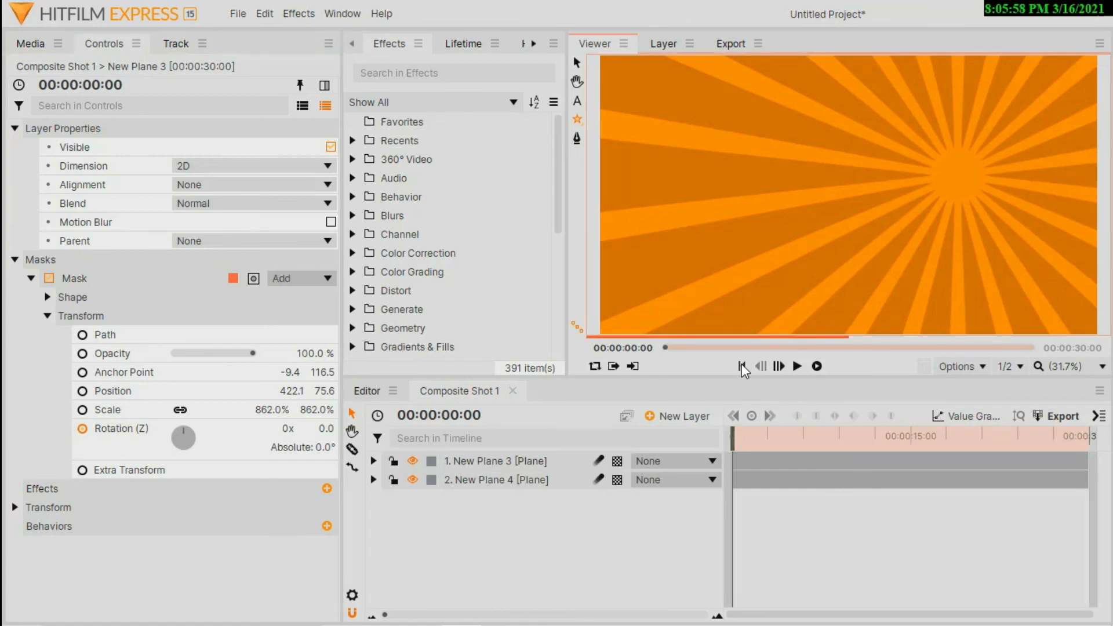